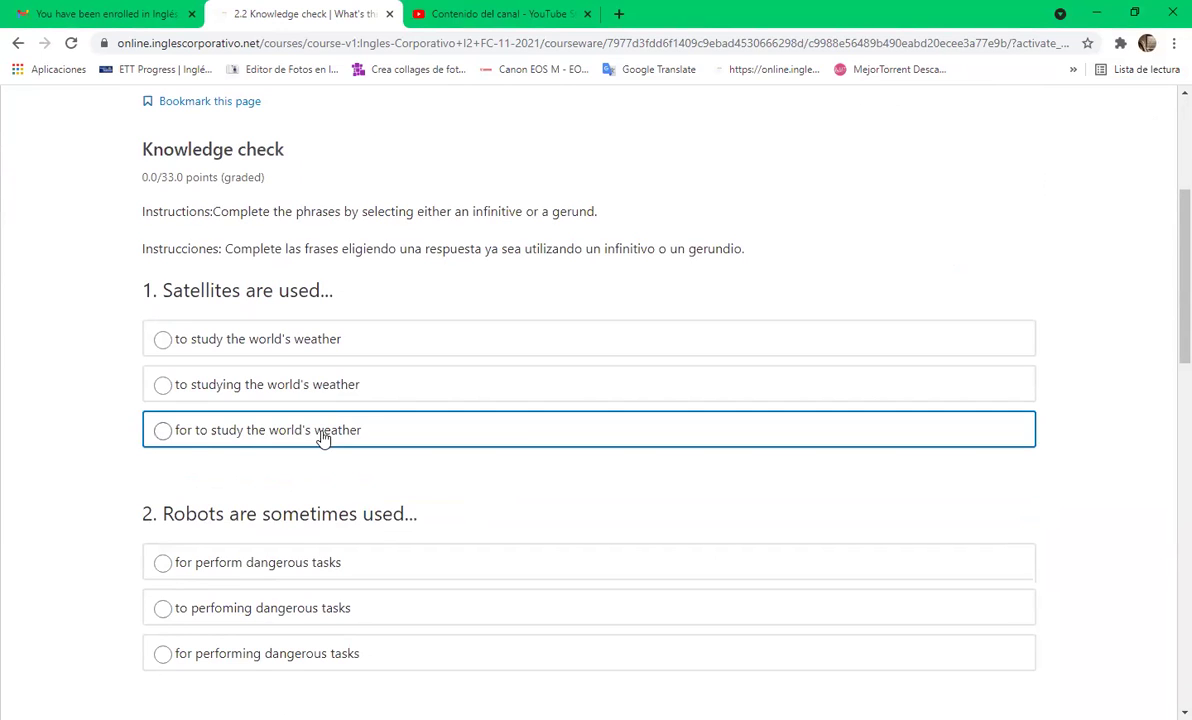
Step: Answer question 1 with "to study the world's weather" and question 2 with "for performing dangerous tasks"
{"action": "left_click", "coordinate": [165, 340]}
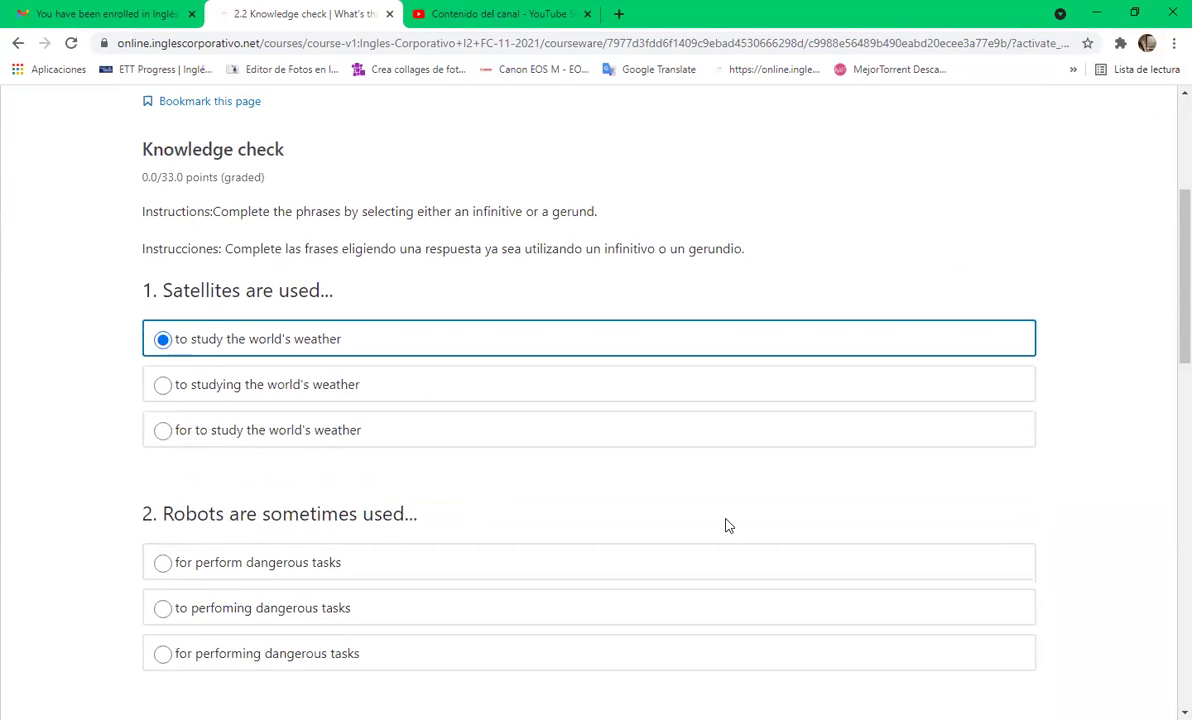
{"action": "scroll", "coordinate": [728, 525], "scroll_direction": "down", "scroll_amount": 2}
{"action": "scroll", "coordinate": [596, 400], "scroll_direction": "down", "scroll_amount": 1}
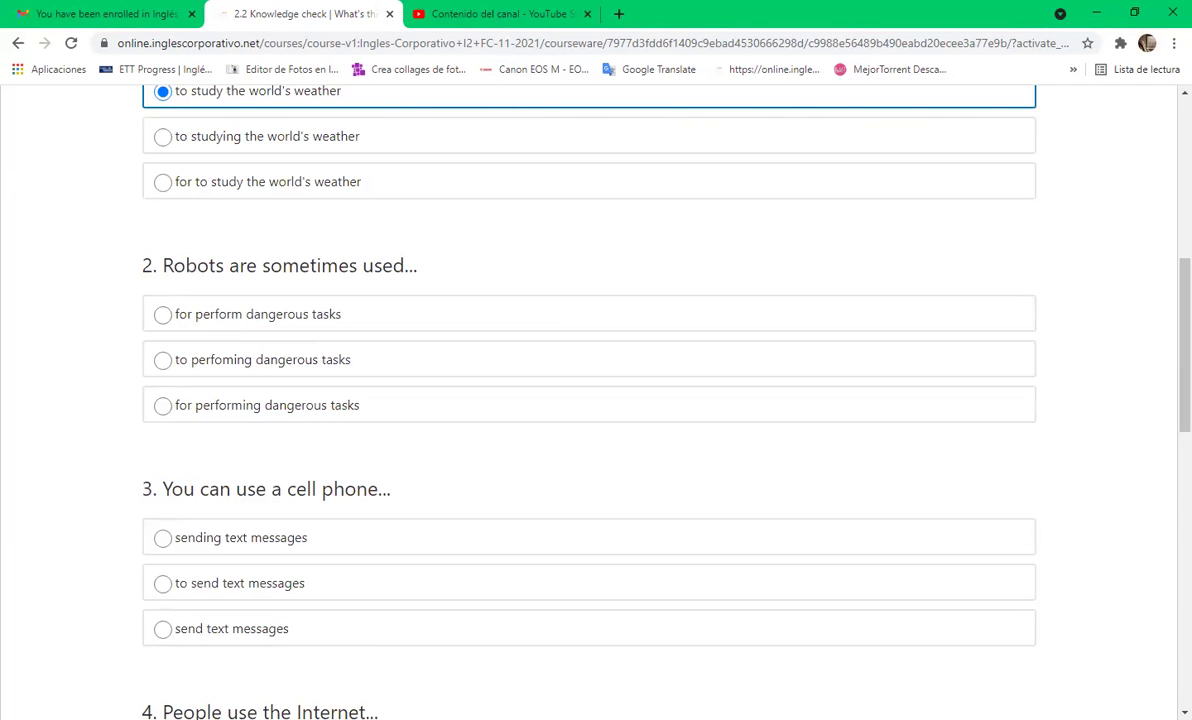
{"action": "left_click", "coordinate": [163, 406]}
Step: Answer question 3 with "to send text messages" and question 4 with "for making travel reservations"
{"action": "scroll", "coordinate": [330, 480], "scroll_direction": "down", "scroll_amount": 2}
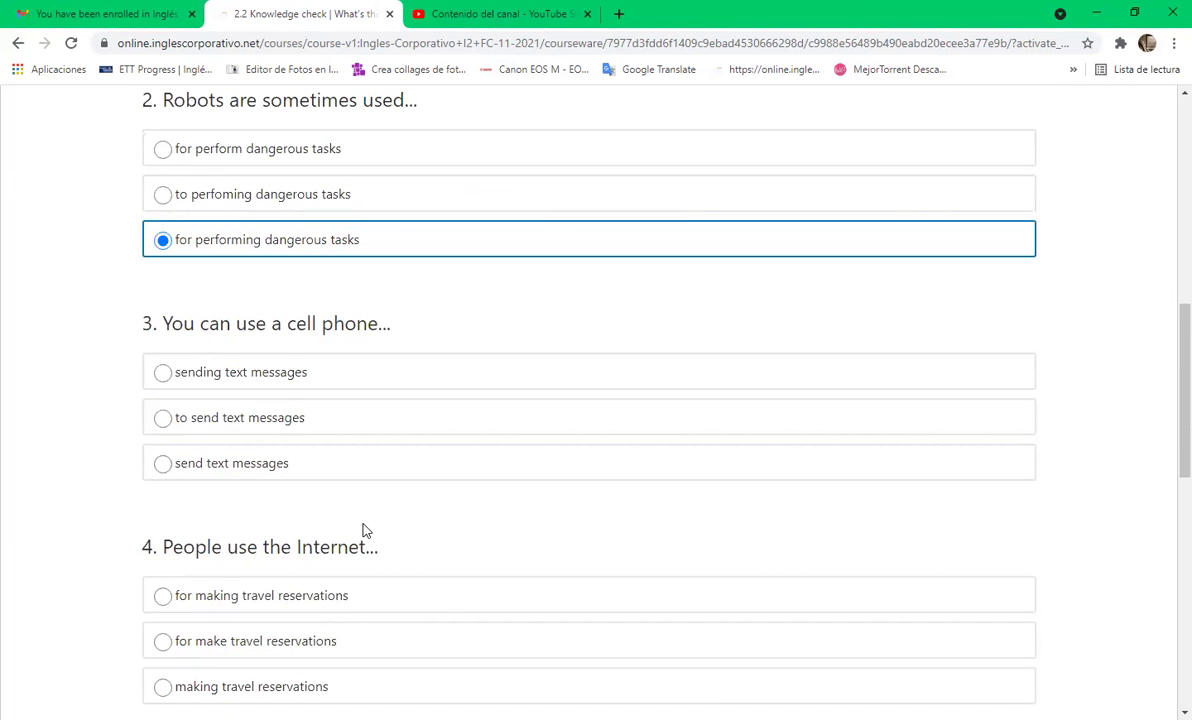
{"action": "scroll", "coordinate": [363, 529], "scroll_direction": "down", "scroll_amount": 1}
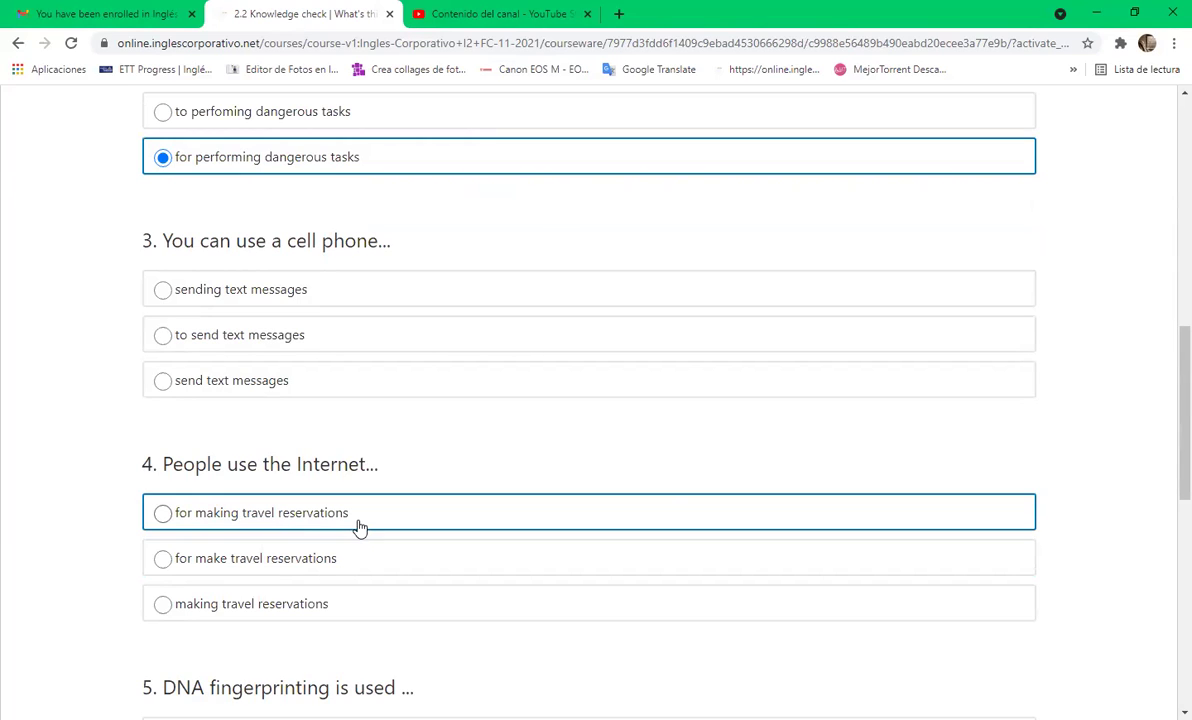
{"action": "left_click", "coordinate": [164, 336]}
{"action": "scroll", "coordinate": [574, 483], "scroll_direction": "down", "scroll_amount": 1}
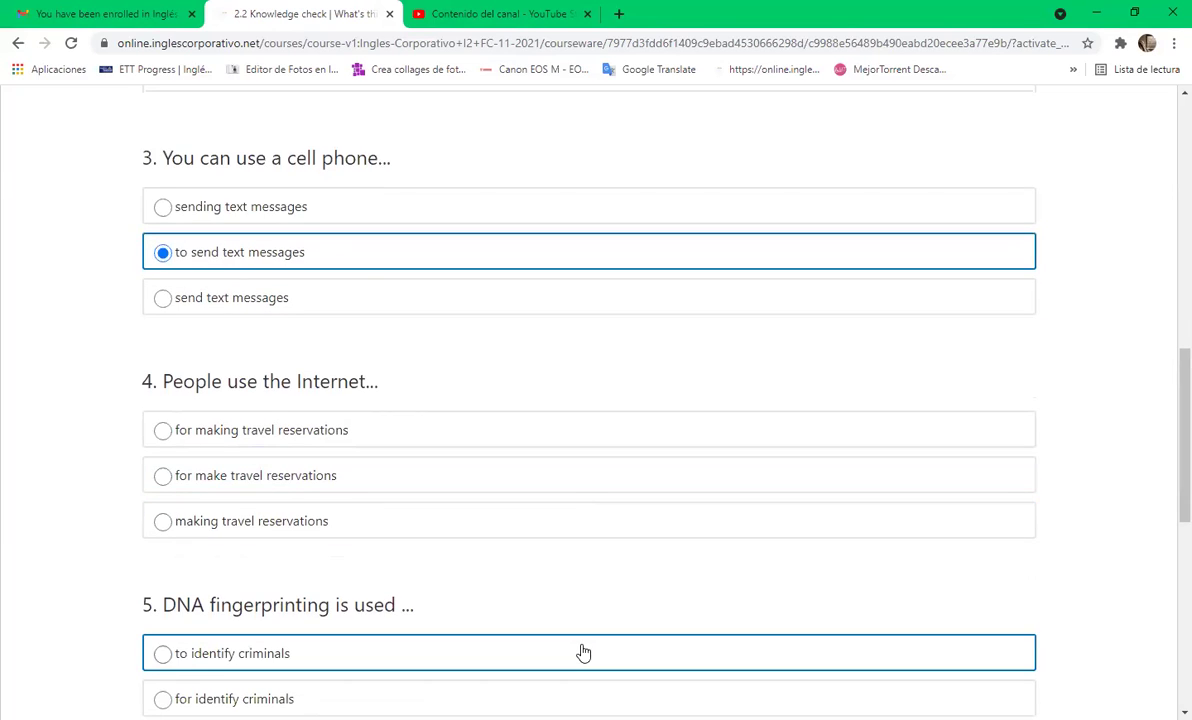
{"action": "scroll", "coordinate": [584, 652], "scroll_direction": "down", "scroll_amount": 1}
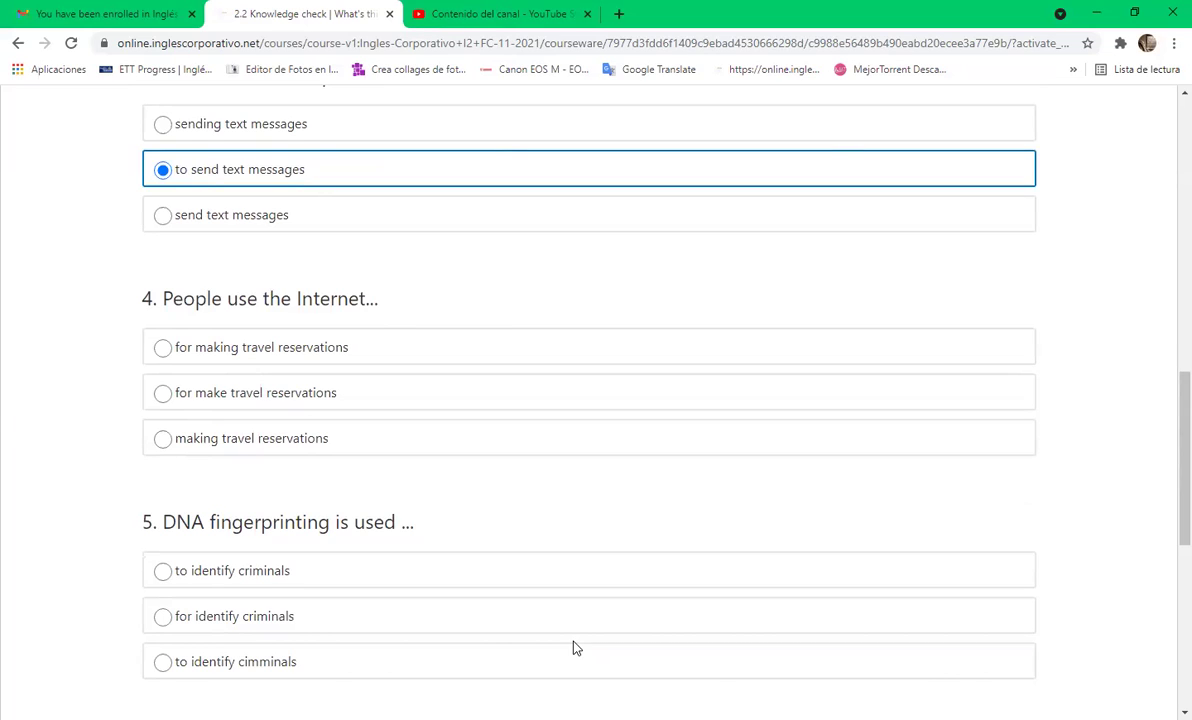
{"action": "left_click", "coordinate": [164, 393]}
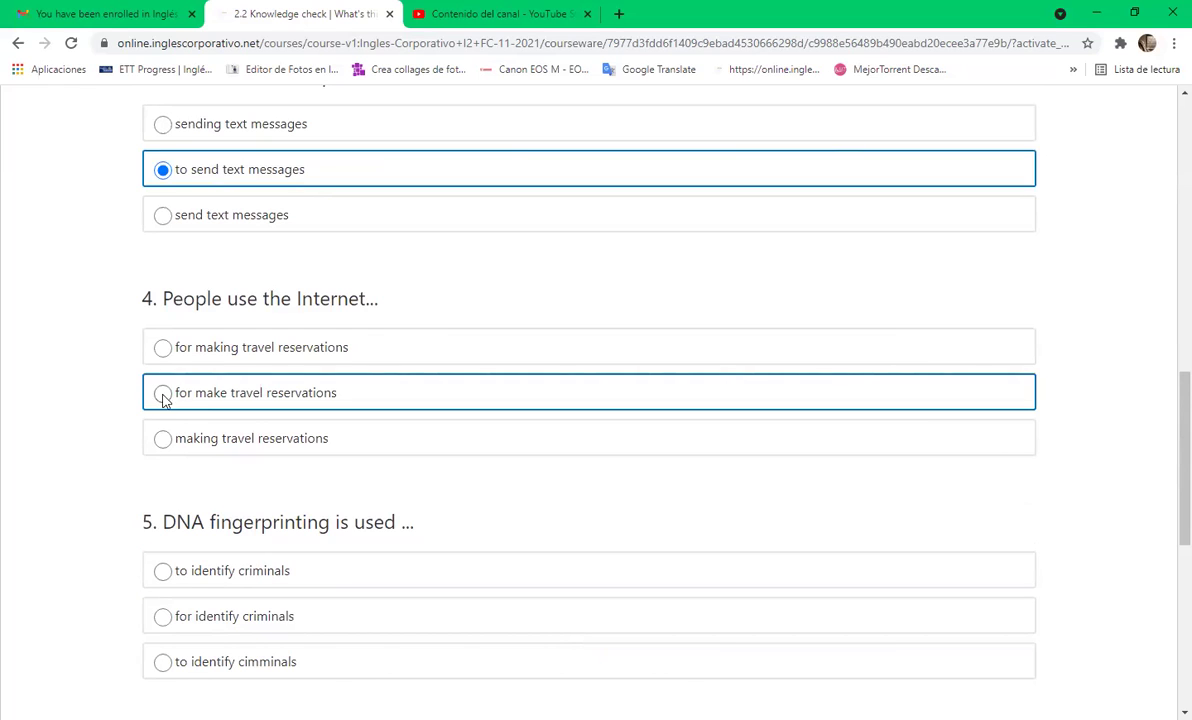
{"action": "left_click", "coordinate": [175, 358]}
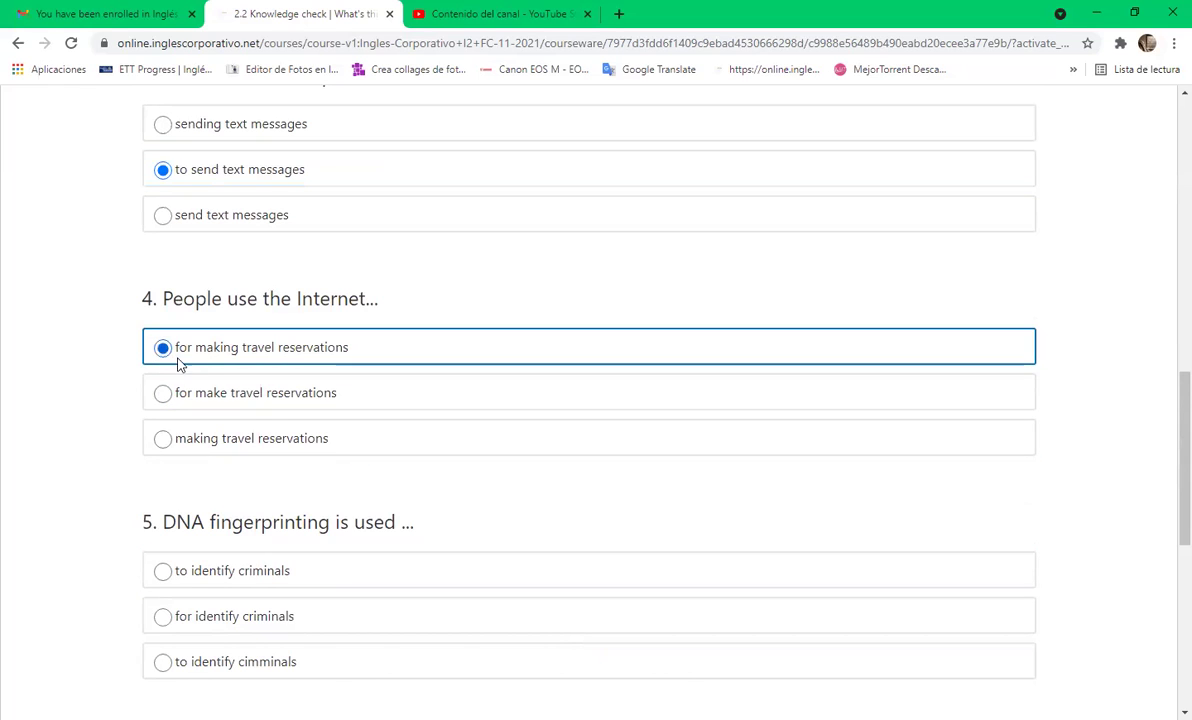
Step: Answer question 5 with "to identify criminals" and question 6 with "for storing an encyclopedia"
{"action": "scroll", "coordinate": [415, 670], "scroll_direction": "down", "scroll_amount": 3}
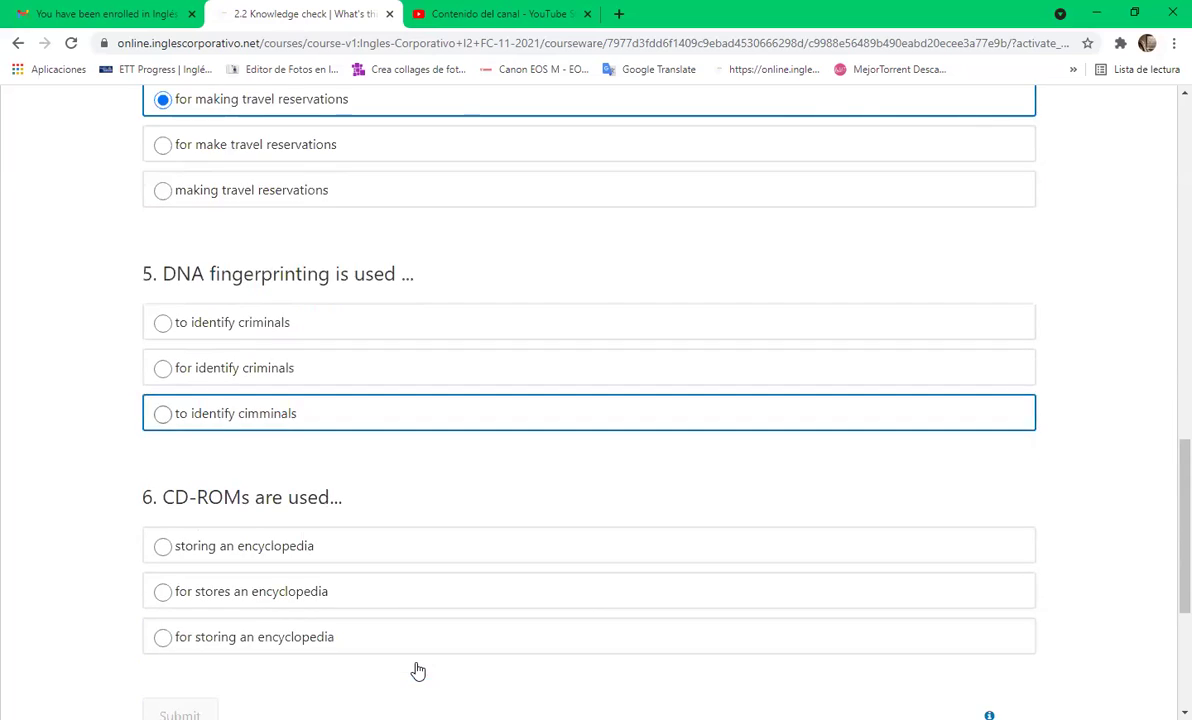
{"action": "scroll", "coordinate": [415, 670], "scroll_direction": "down", "scroll_amount": 1}
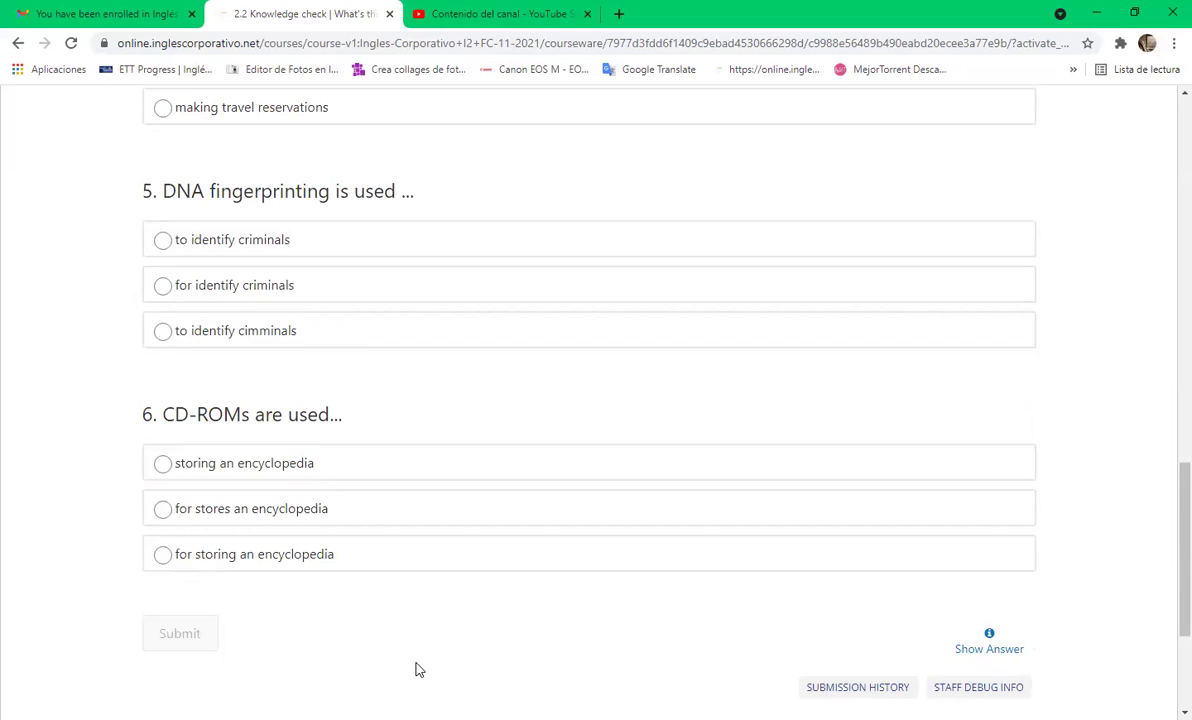
{"action": "left_click", "coordinate": [163, 242]}
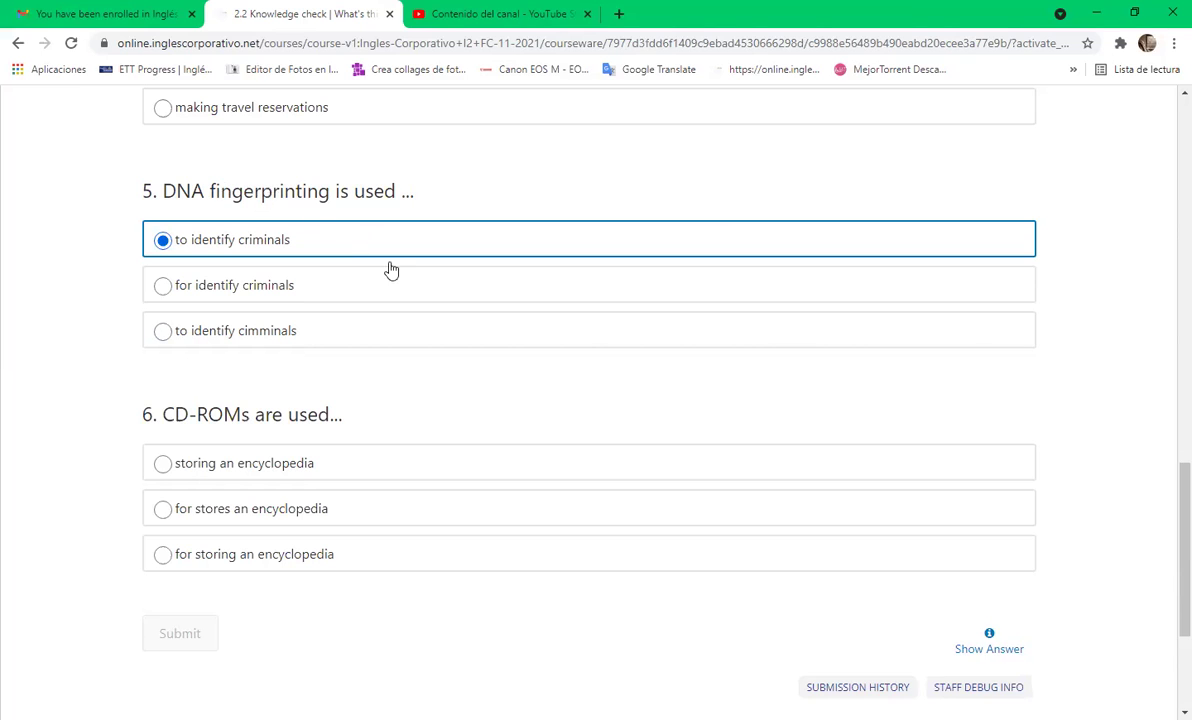
{"action": "scroll", "coordinate": [428, 343], "scroll_direction": "down", "scroll_amount": 1}
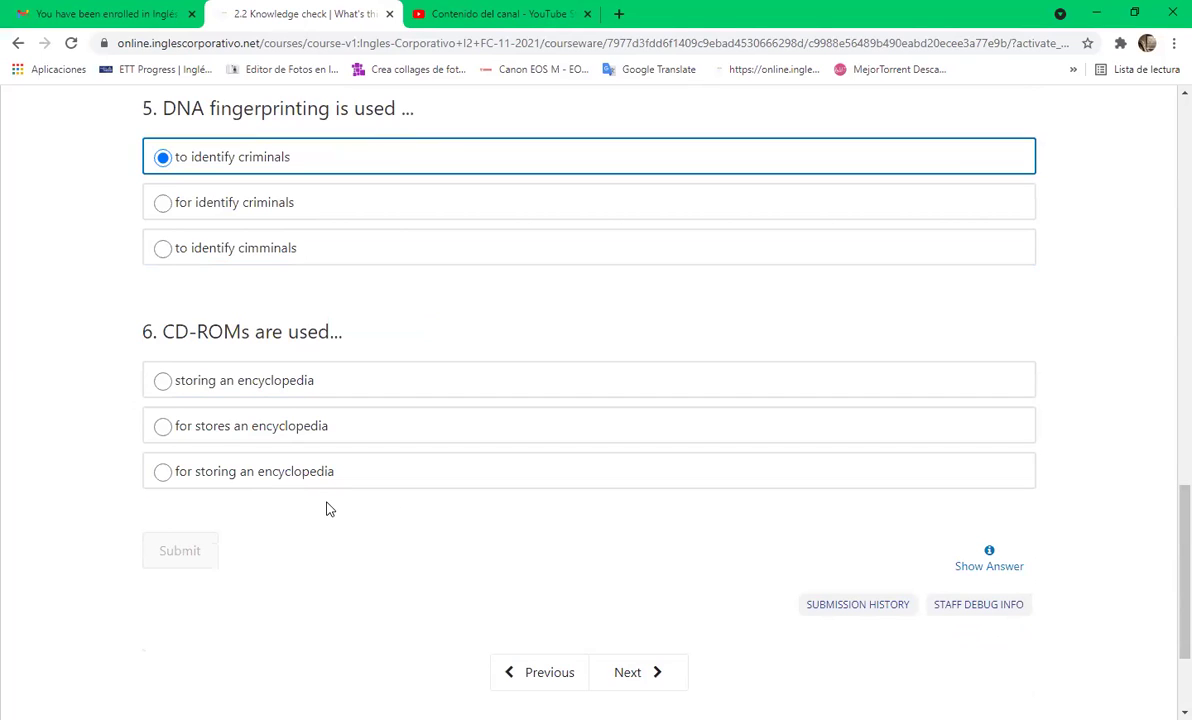
{"action": "left_click", "coordinate": [159, 473]}
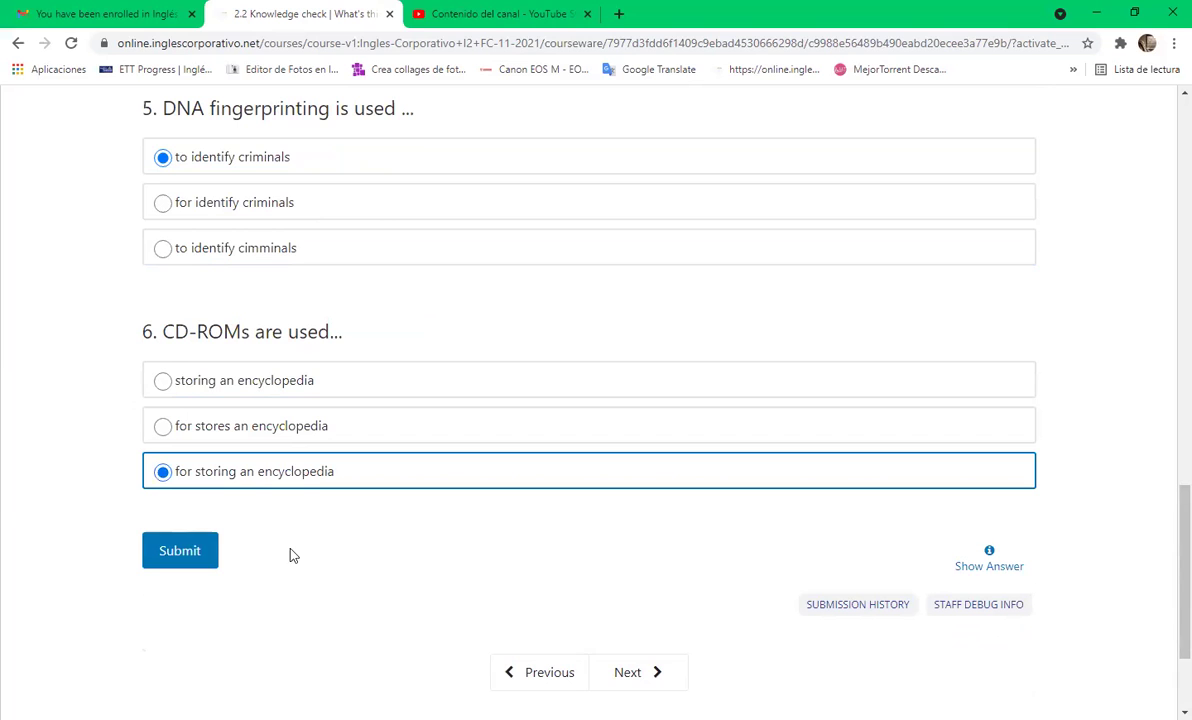
Step: Review the selected answers and submit the 2.2 Knowledge check for grading
{"action": "scroll", "coordinate": [320, 521], "scroll_direction": "up", "scroll_amount": 4}
{"action": "scroll", "coordinate": [362, 540], "scroll_direction": "up", "scroll_amount": 10}
{"action": "scroll", "coordinate": [363, 541], "scroll_direction": "down", "scroll_amount": 11}
{"action": "scroll", "coordinate": [363, 541], "scroll_direction": "down", "scroll_amount": 4}
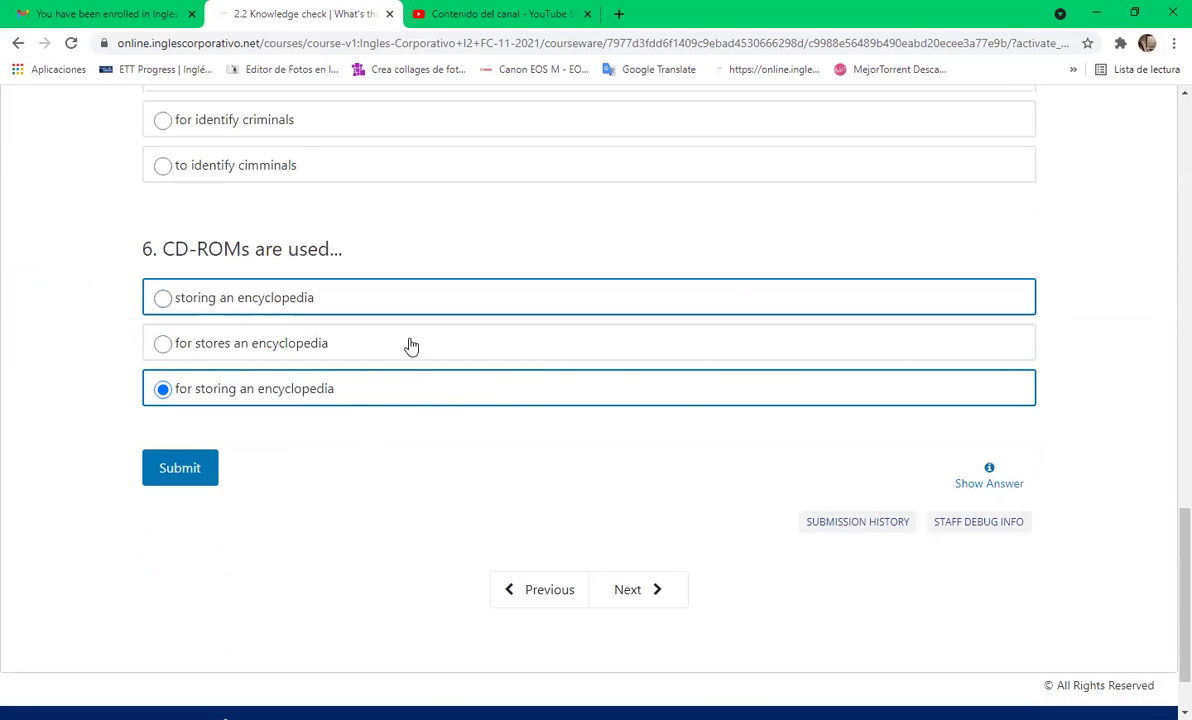
{"action": "scroll", "coordinate": [406, 380], "scroll_direction": "down", "scroll_amount": 1}
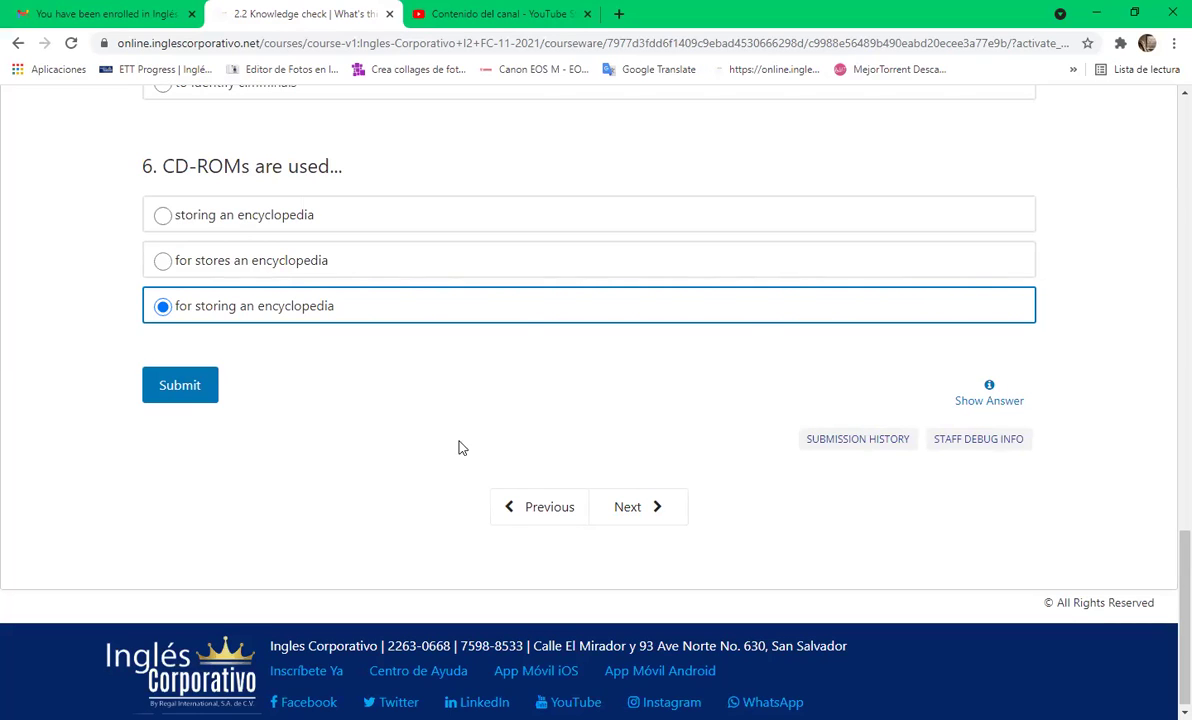
{"action": "left_click", "coordinate": [630, 508]}
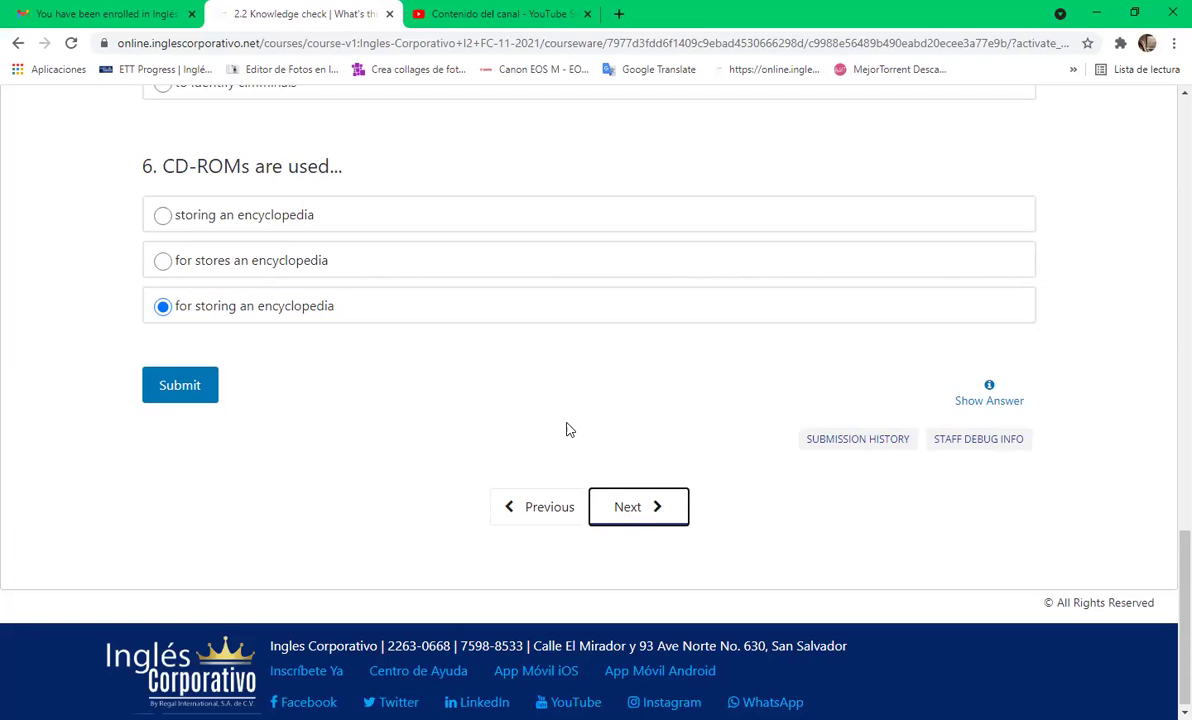
{"action": "left_click", "coordinate": [173, 378]}
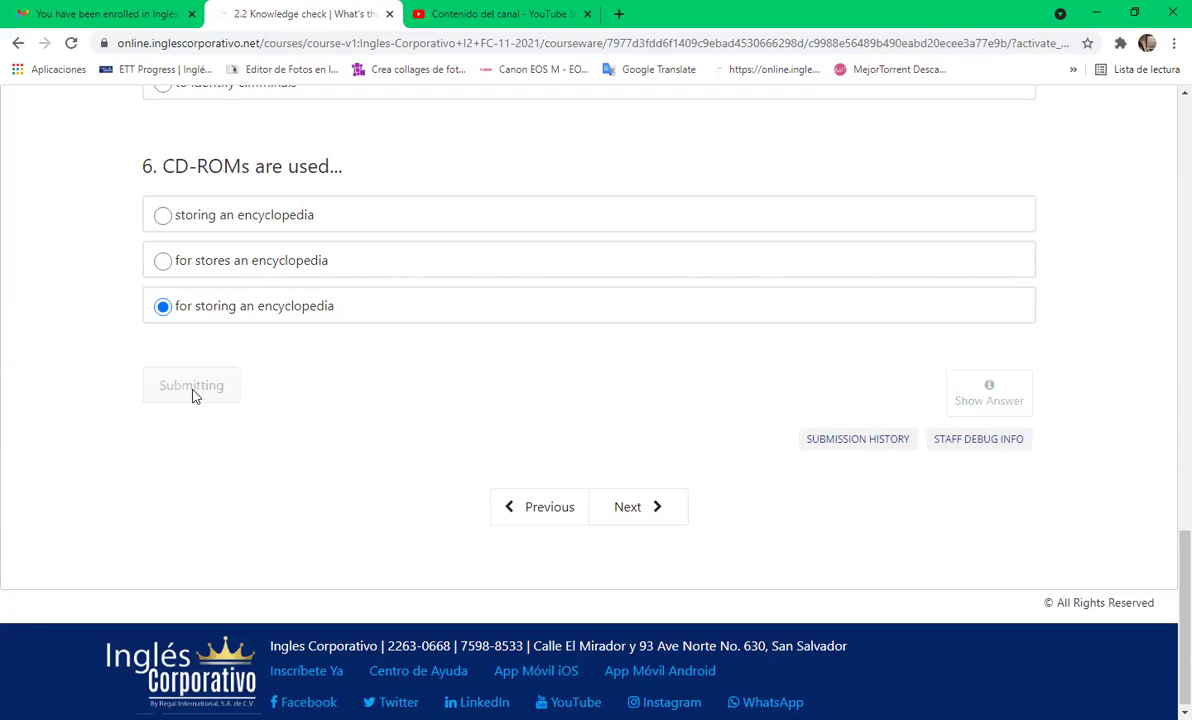
{"action": "scroll", "coordinate": [190, 425], "scroll_direction": "down", "scroll_amount": 5}
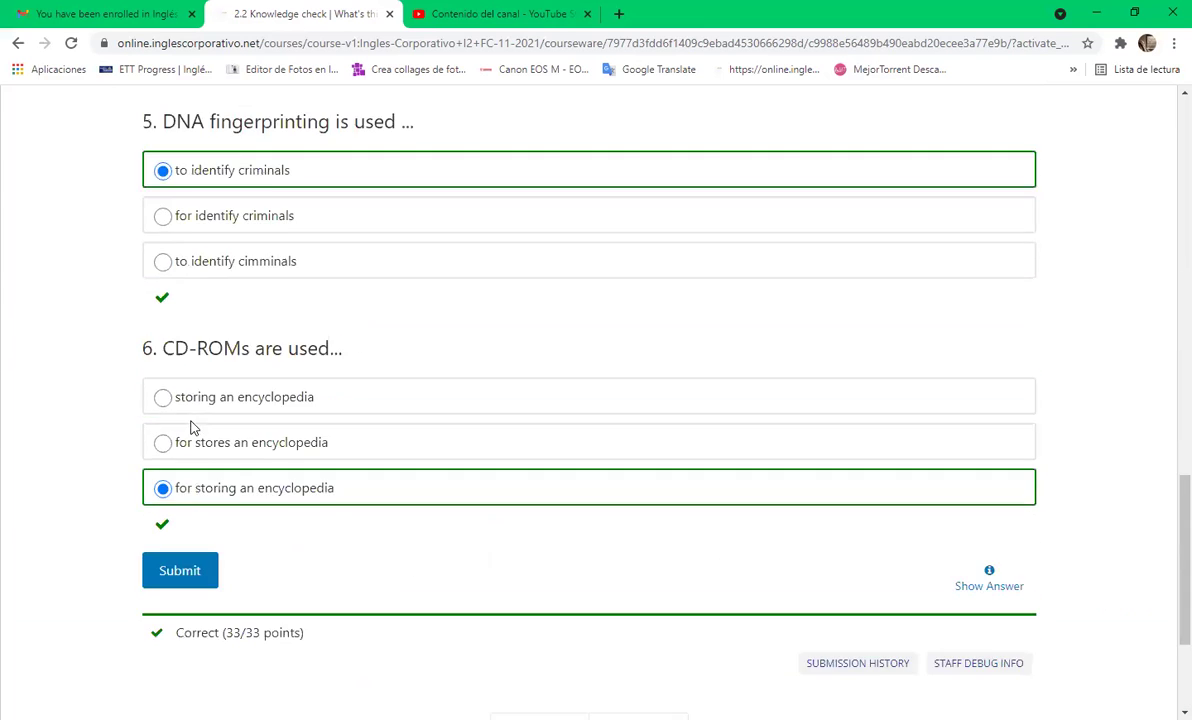
Step: Advance through the 2.3 Lesson Objective to the 2.4 "syllable stress" pronunciation unit and play its video
{"action": "left_click", "coordinate": [668, 505]}
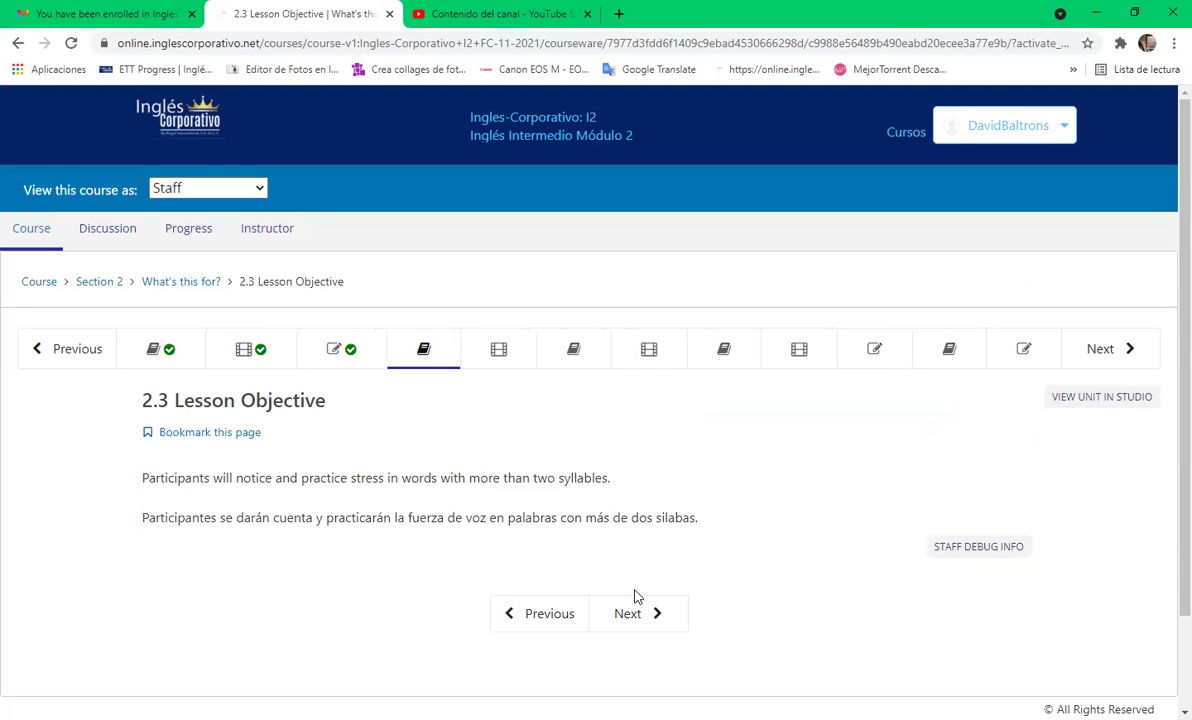
{"action": "scroll", "coordinate": [548, 592], "scroll_direction": "down", "scroll_amount": 1}
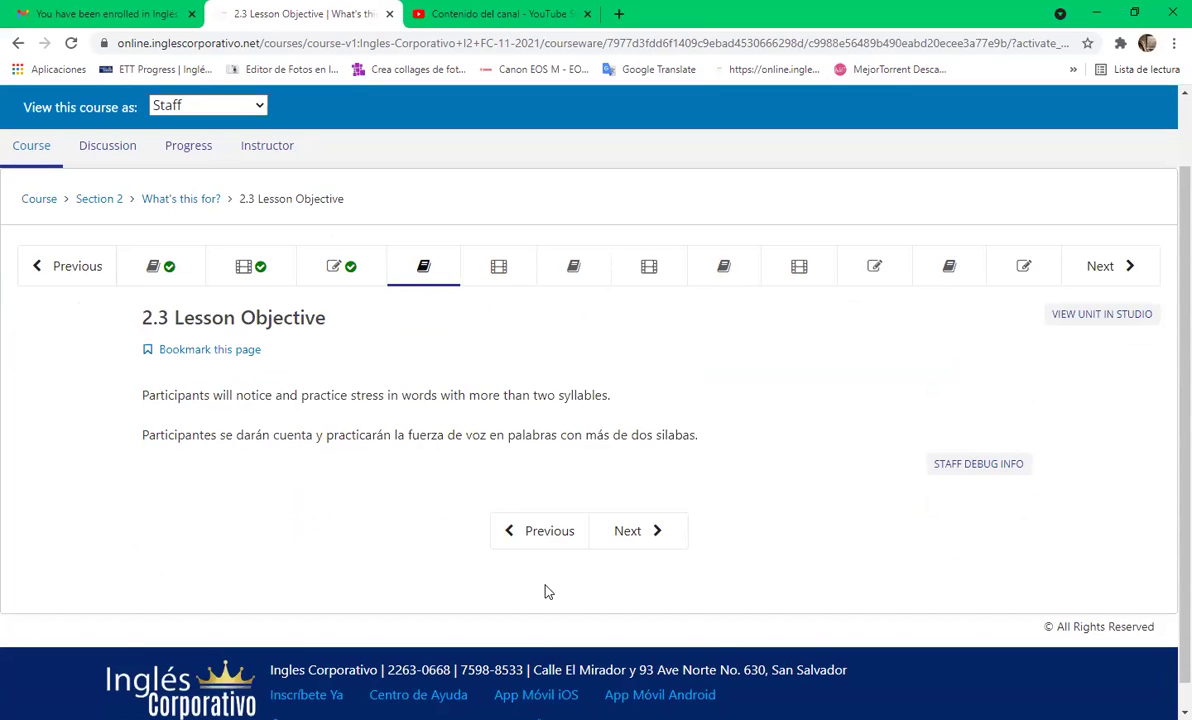
{"action": "left_click", "coordinate": [503, 276]}
{"action": "scroll", "coordinate": [650, 440], "scroll_direction": "down", "scroll_amount": 3}
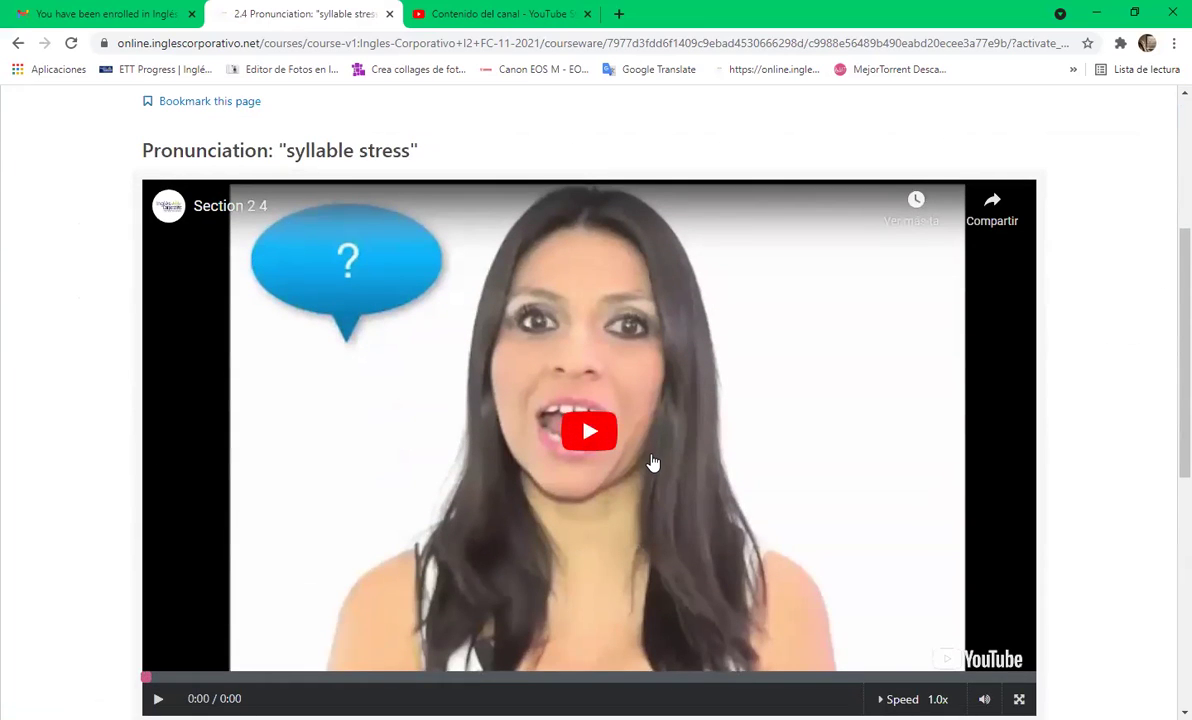
{"action": "scroll", "coordinate": [652, 462], "scroll_direction": "down", "scroll_amount": 1}
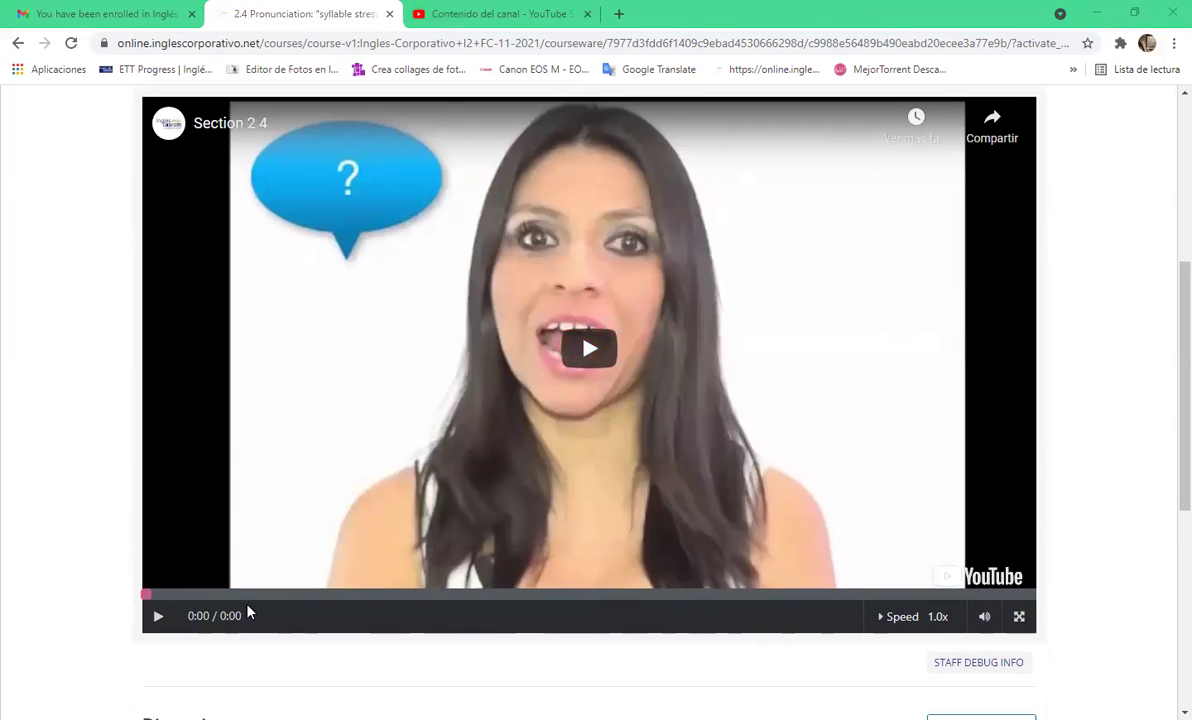
{"action": "left_click", "coordinate": [155, 620]}
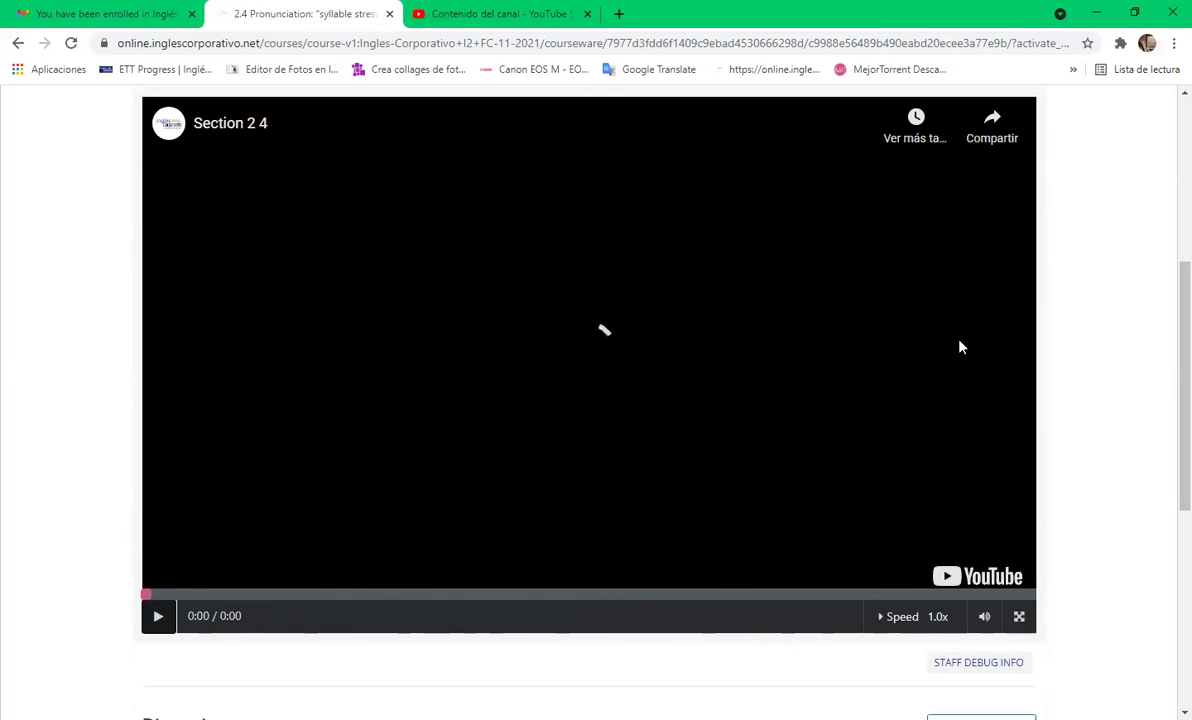
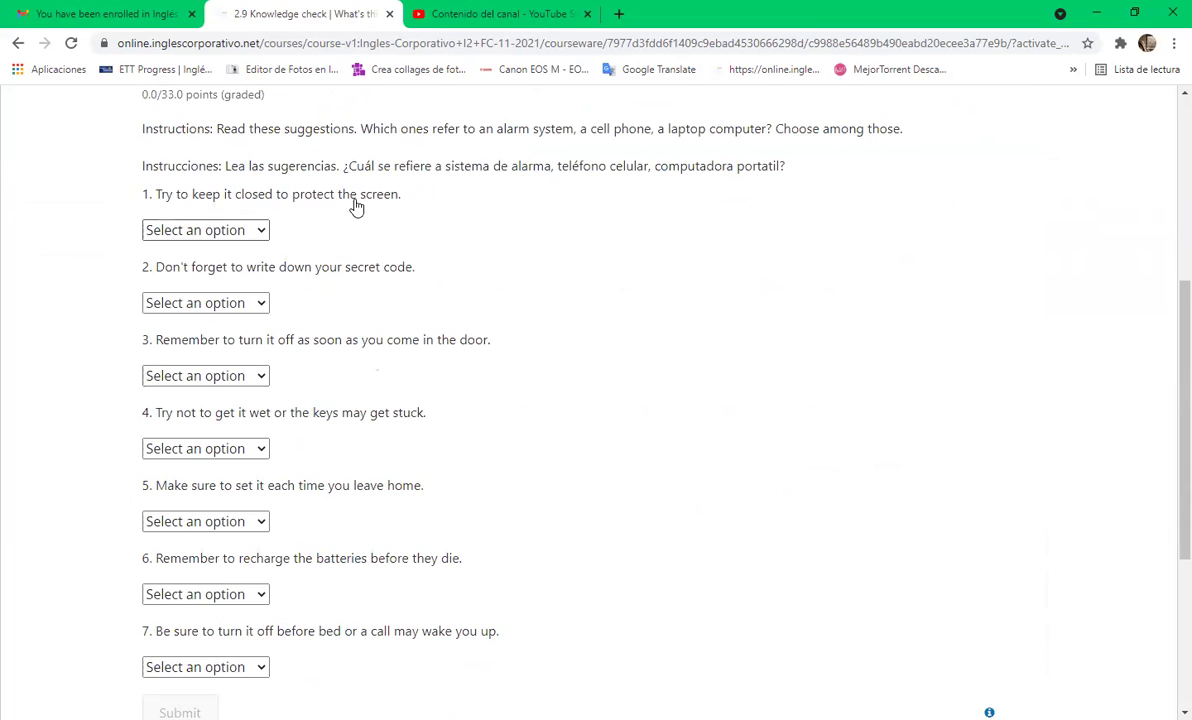
Step: In the 2.9 Knowledge check, answer suggestion 1 with Laptop computer and suggestion 2 with Alarm system
{"action": "left_click", "coordinate": [259, 233]}
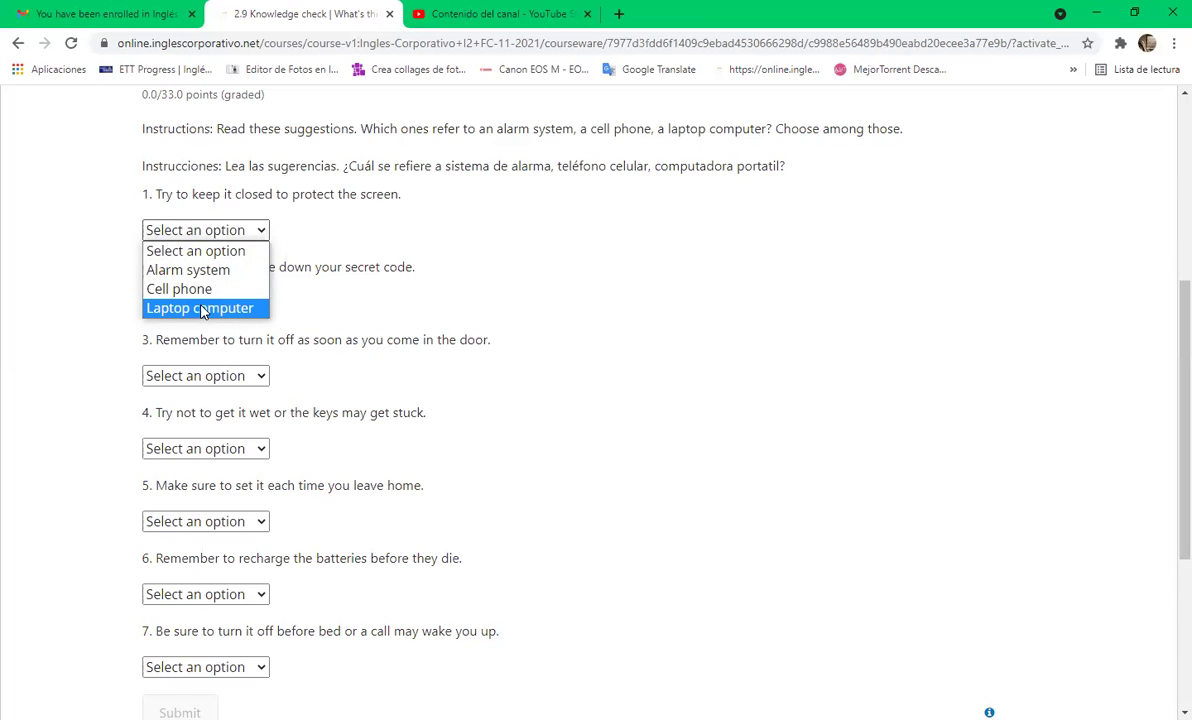
{"action": "key", "text": "Return"}
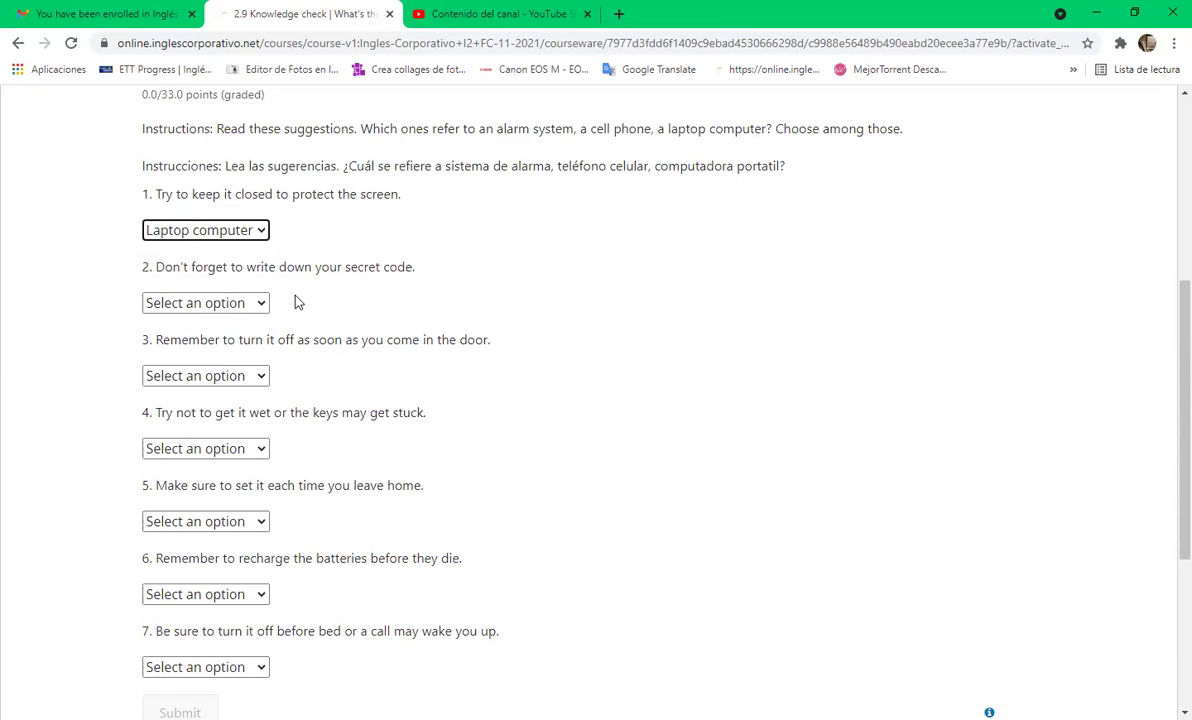
{"action": "left_click", "coordinate": [241, 305]}
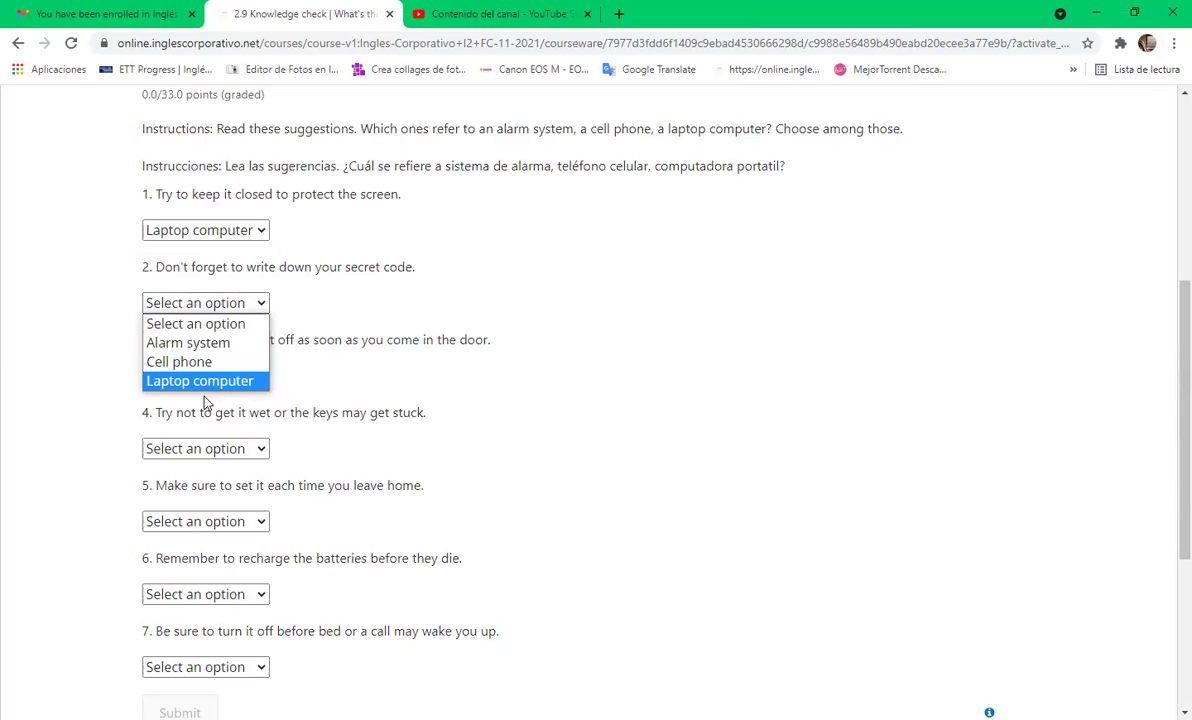
{"action": "left_click", "coordinate": [224, 345]}
Step: Answer suggestion 3, about turning it off on coming in the door, with Alarm system
{"action": "scroll", "coordinate": [608, 348], "scroll_direction": "down", "scroll_amount": 1}
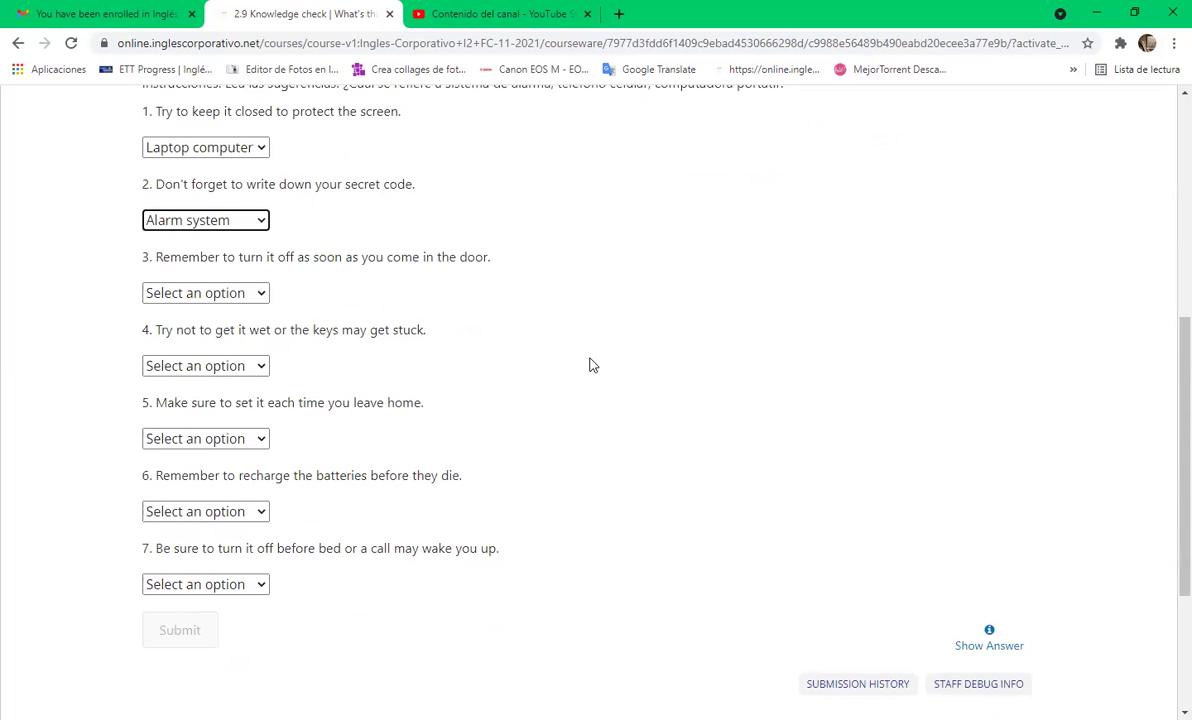
{"action": "left_click", "coordinate": [262, 293]}
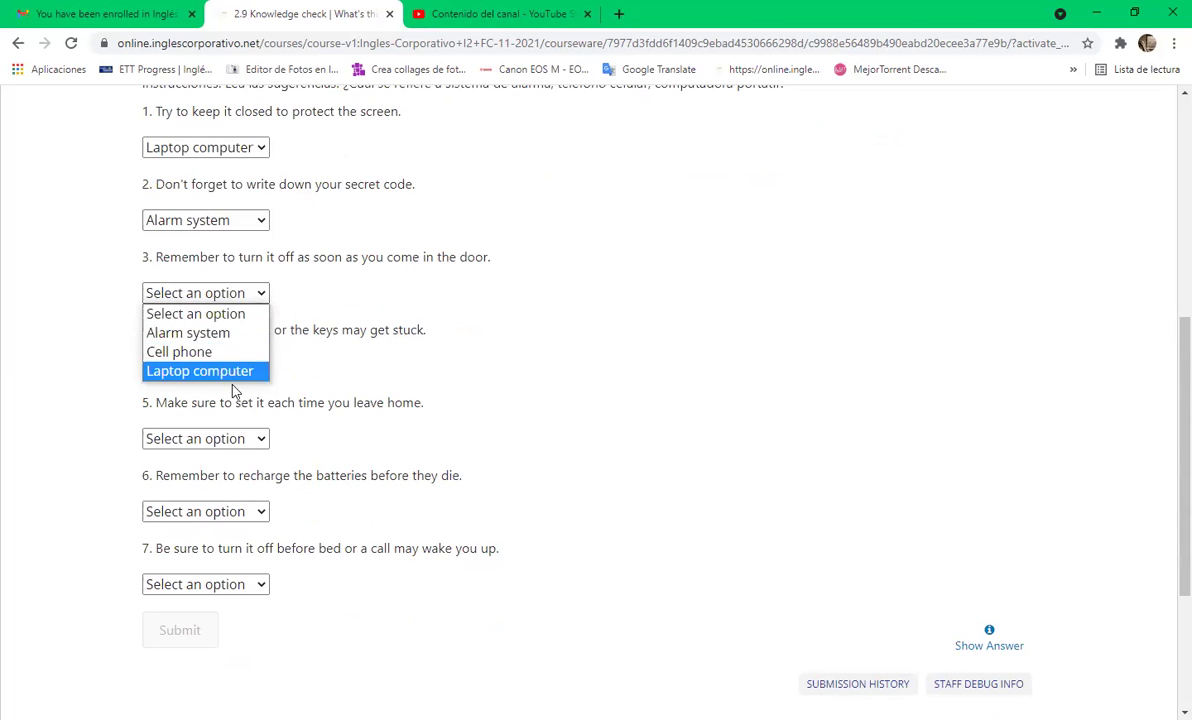
{"action": "left_click", "coordinate": [229, 340]}
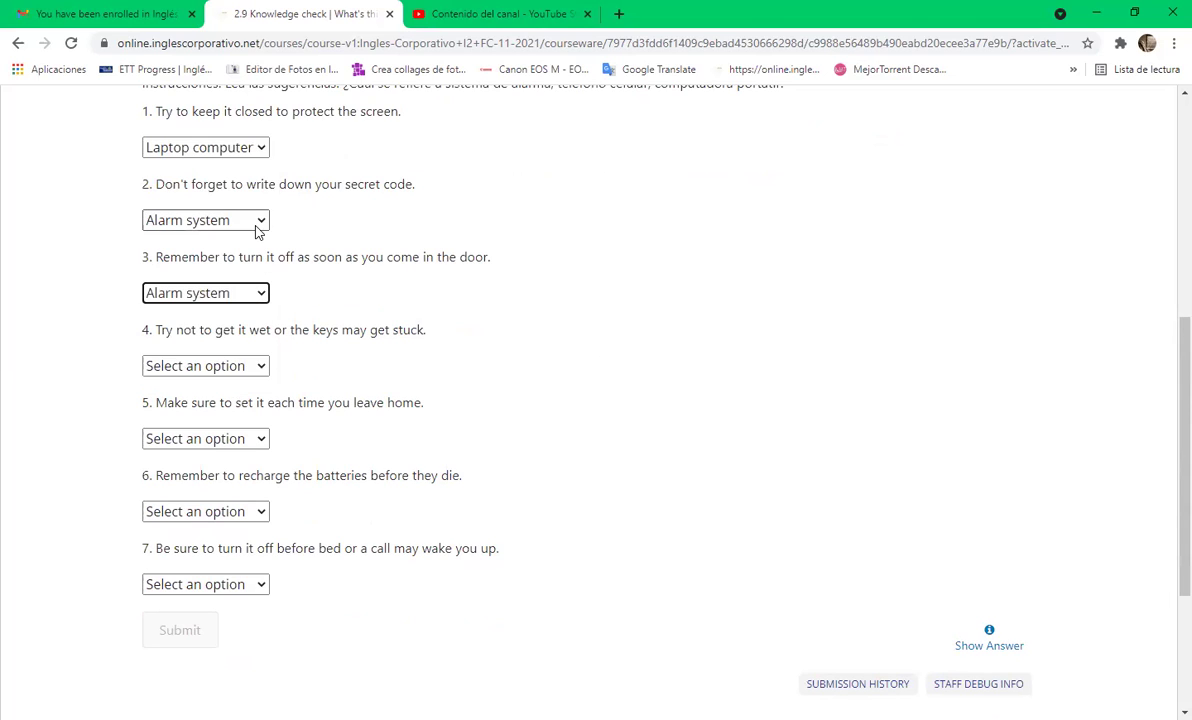
Step: Change the answer to suggestion 2, about writing down the secret code, to Cell phone
{"action": "left_click", "coordinate": [257, 228]}
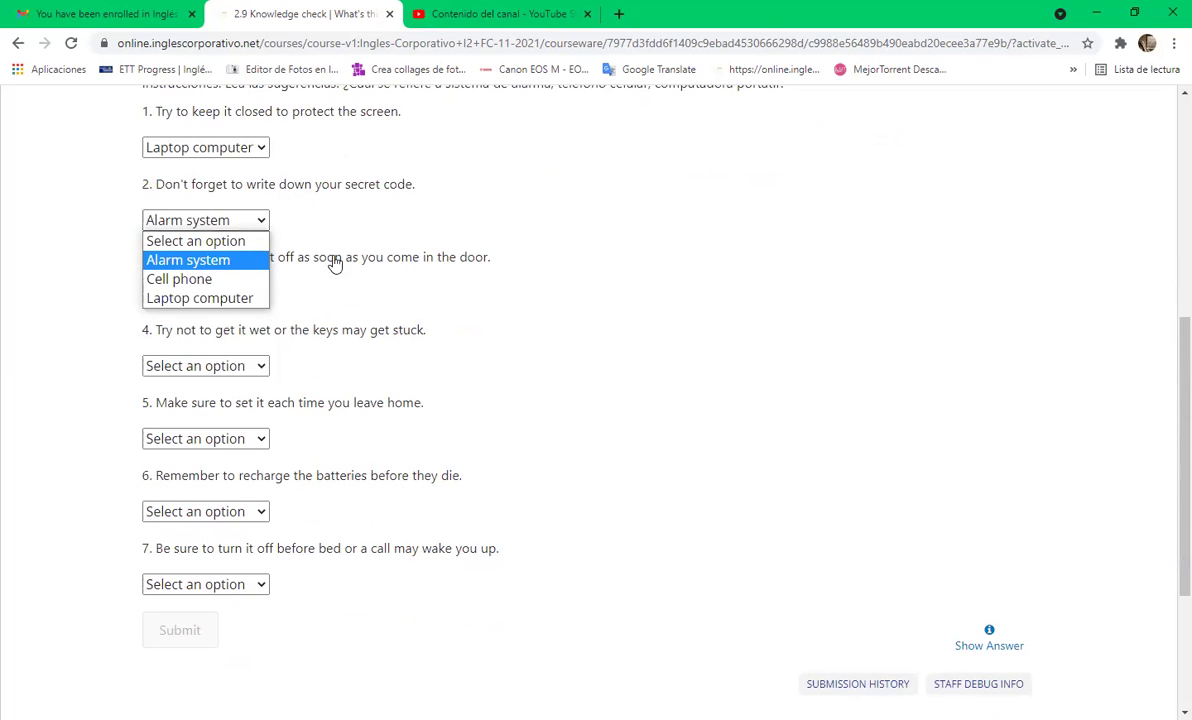
{"action": "key", "text": "Tab"}
{"action": "key", "text": "Tab"}
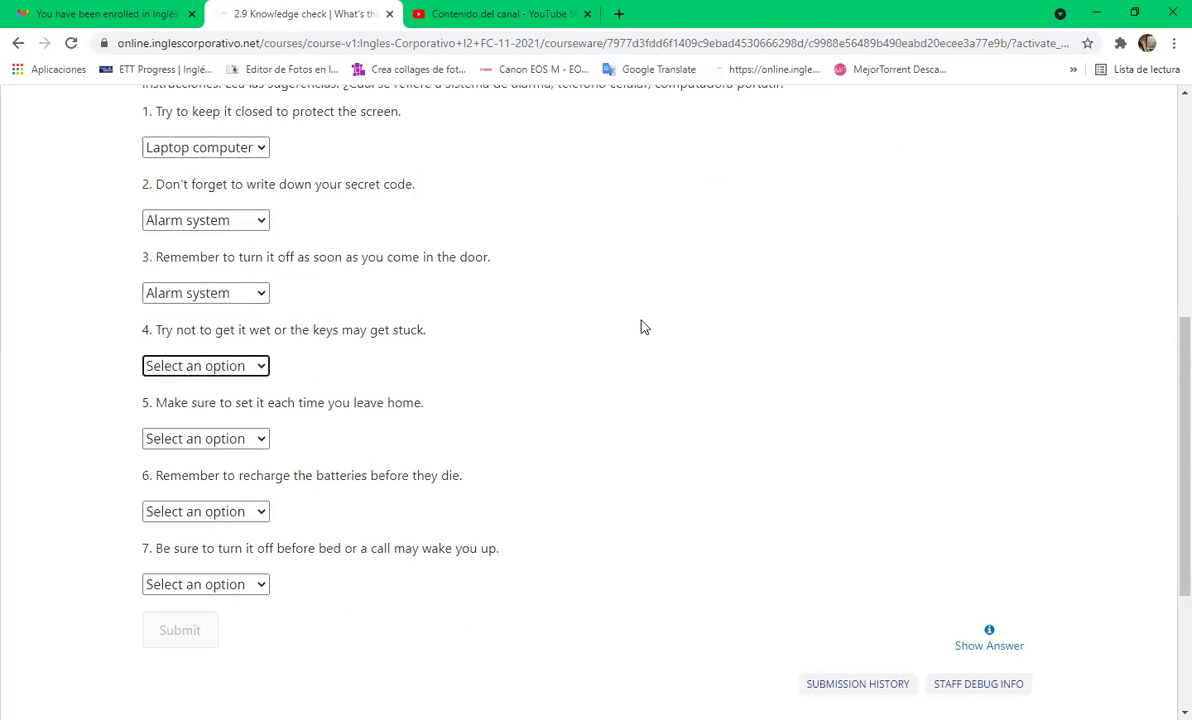
{"action": "scroll", "coordinate": [635, 334], "scroll_direction": "down", "scroll_amount": 1}
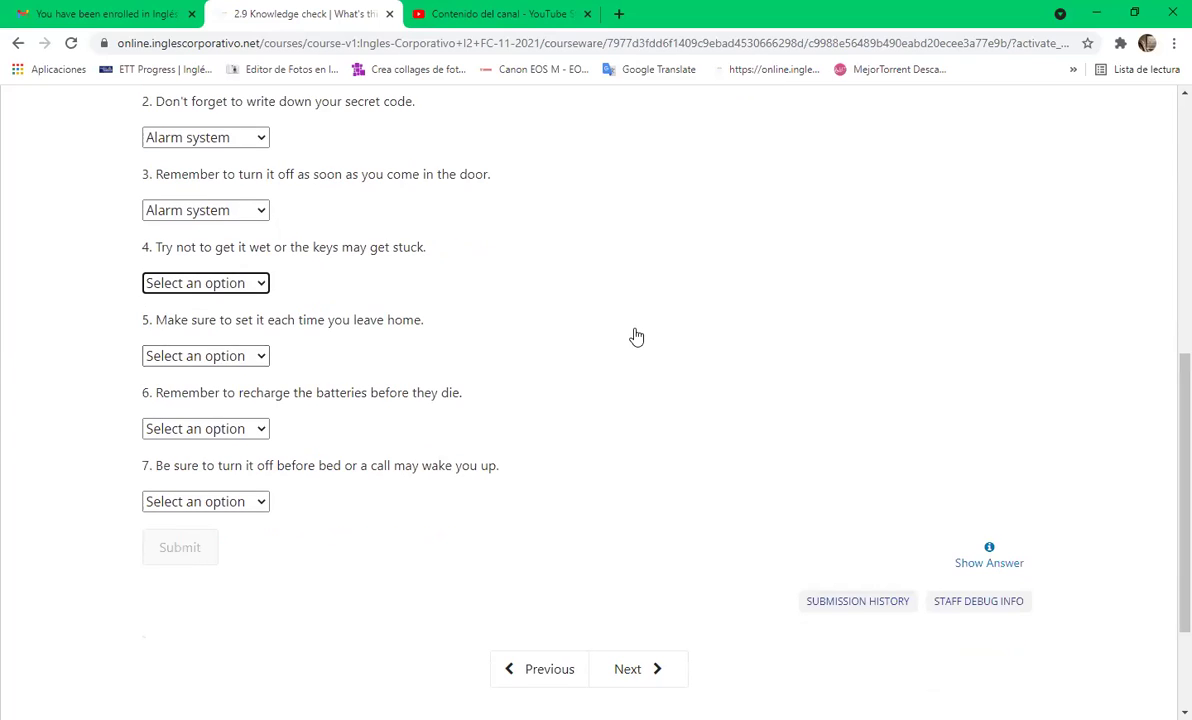
{"action": "left_click", "coordinate": [246, 140]}
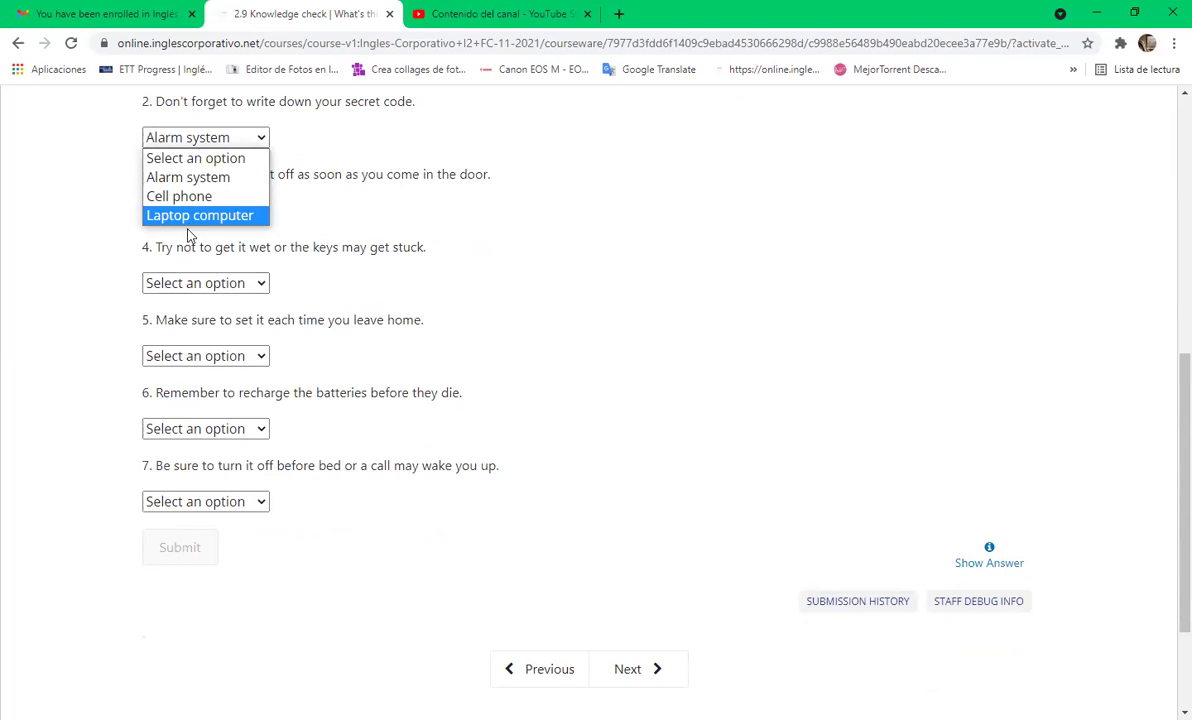
{"action": "left_click", "coordinate": [200, 197]}
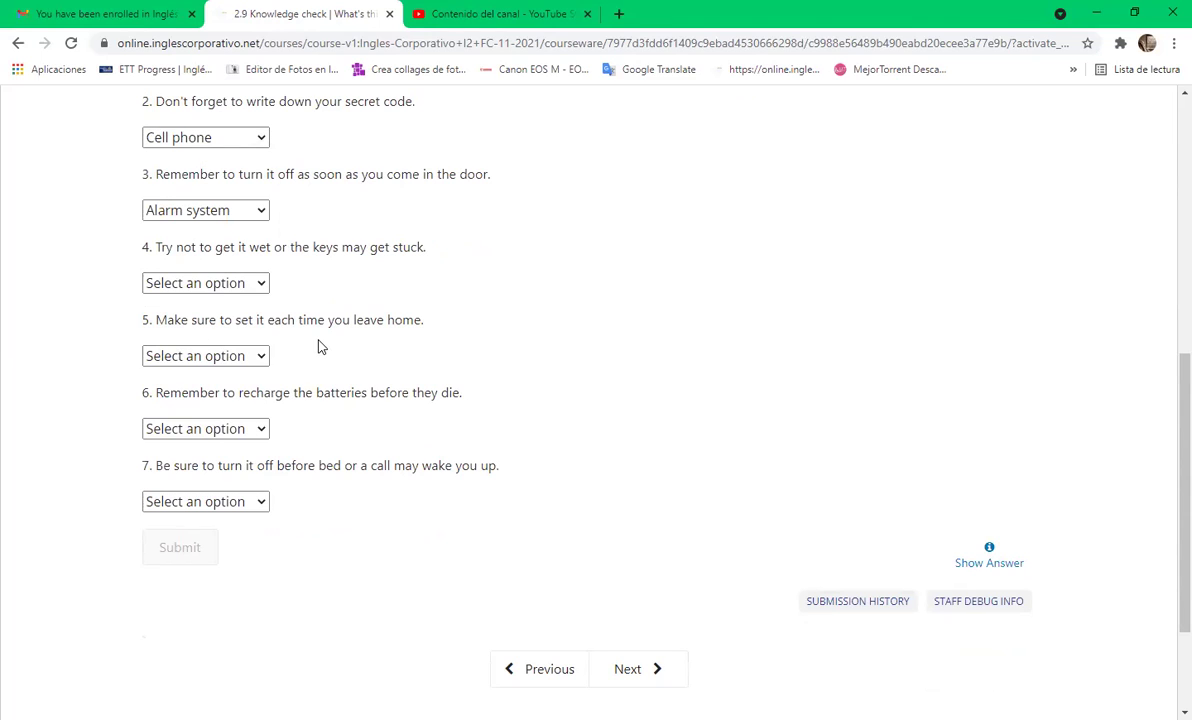
Step: Change the answer to suggestion 2, about writing down the secret code, to Alarm system
{"action": "scroll", "coordinate": [260, 300], "scroll_direction": "up", "scroll_amount": 2}
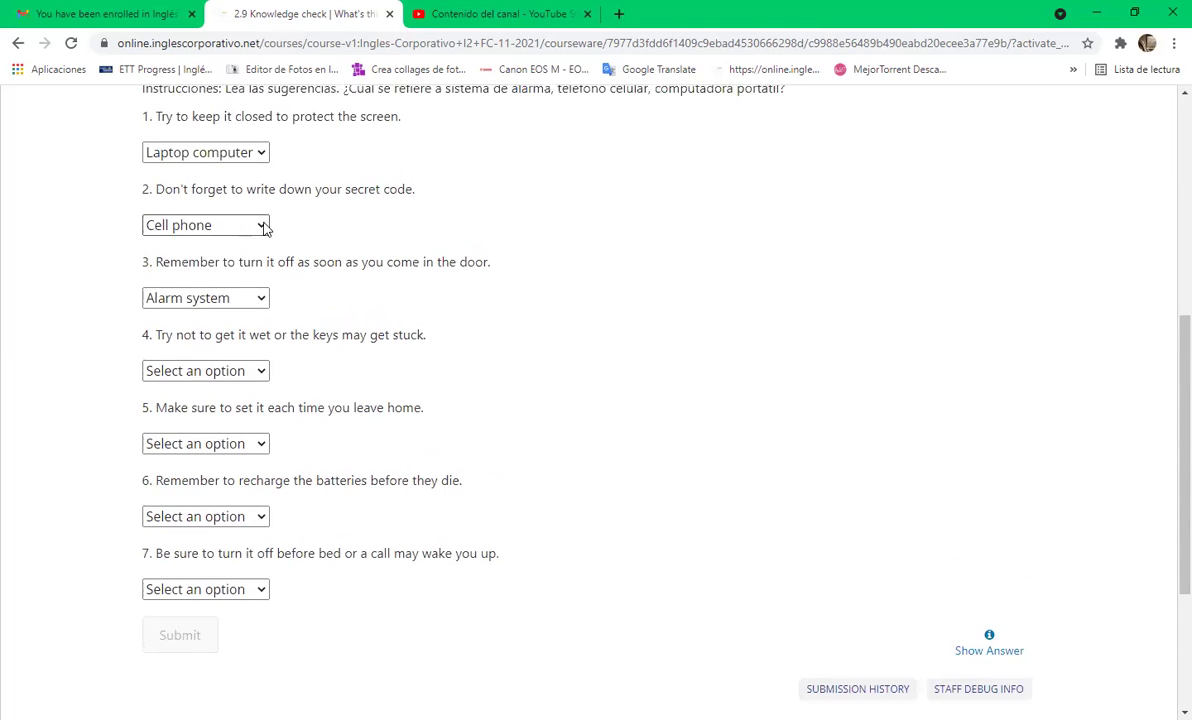
{"action": "left_click", "coordinate": [233, 298]}
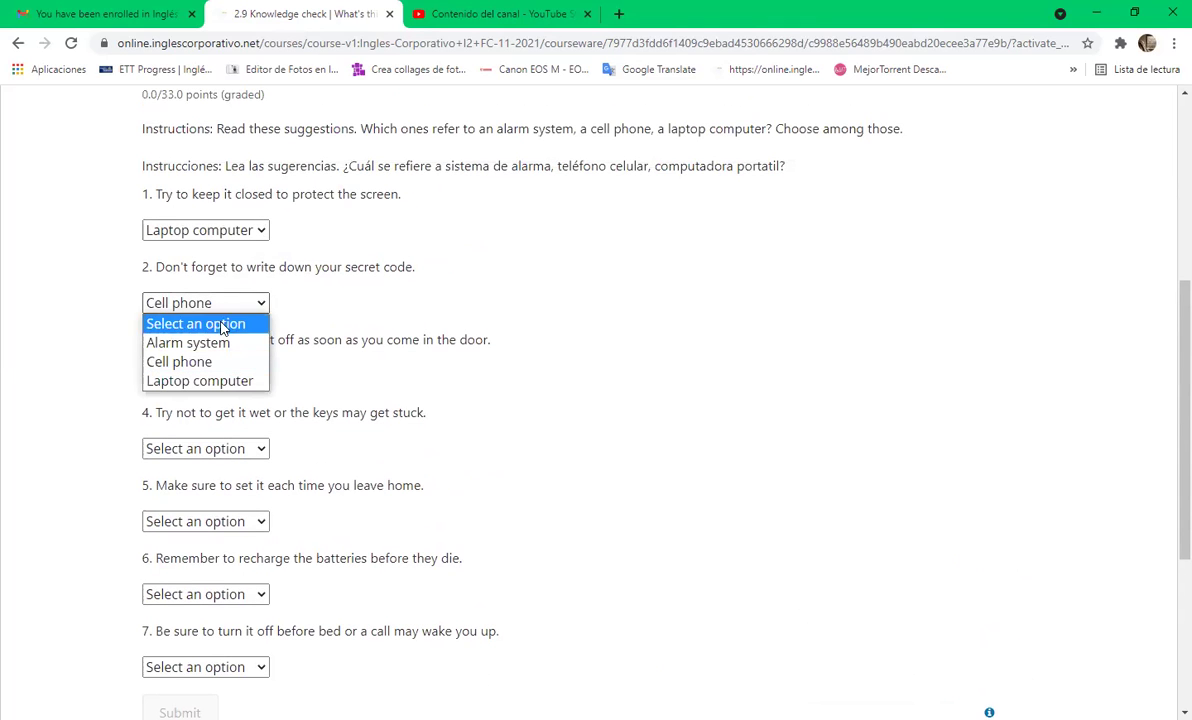
{"action": "left_click", "coordinate": [214, 344]}
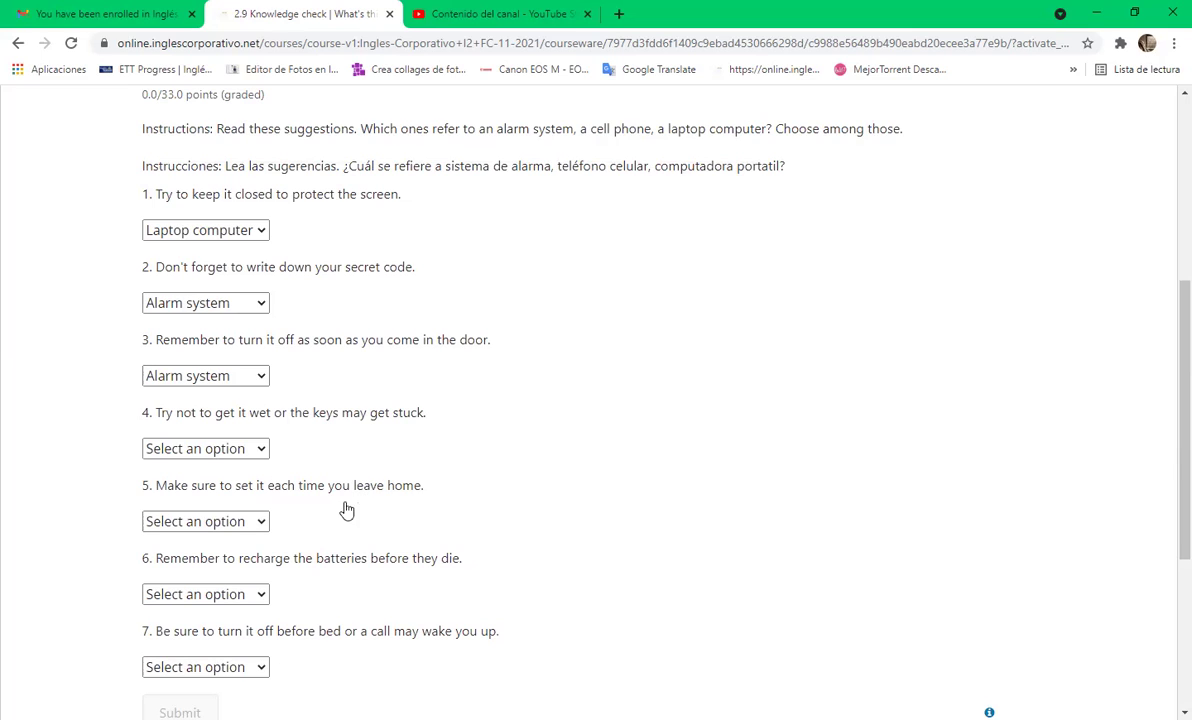
Step: Answer suggestion 4, about not getting it wet, with Laptop computer and suggestion 5, about setting it when leaving home, with Alarm system
{"action": "left_click", "coordinate": [226, 449]}
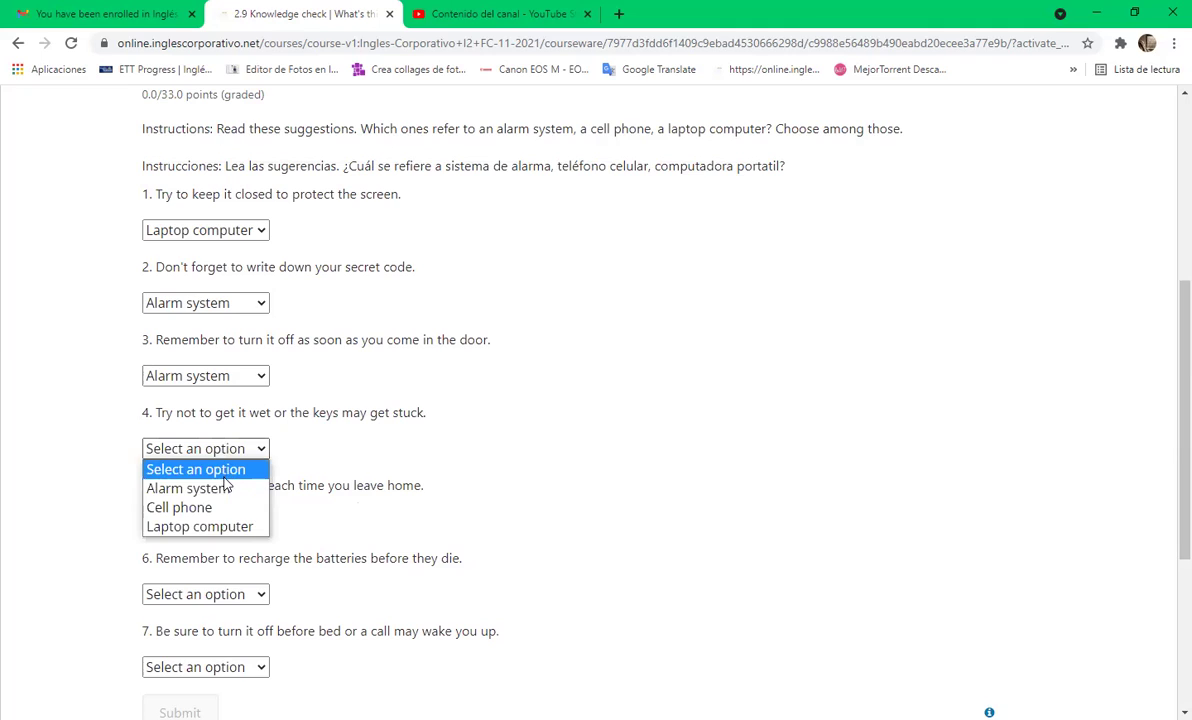
{"action": "left_click", "coordinate": [240, 527]}
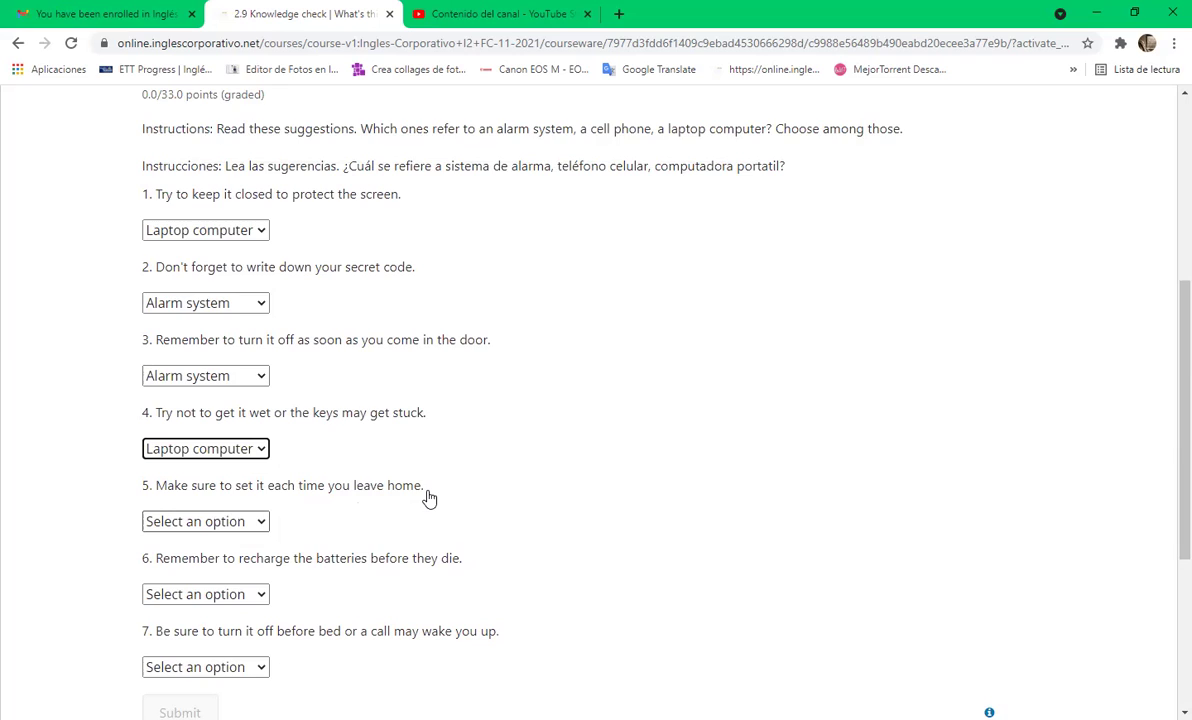
{"action": "scroll", "coordinate": [425, 497], "scroll_direction": "down", "scroll_amount": 1}
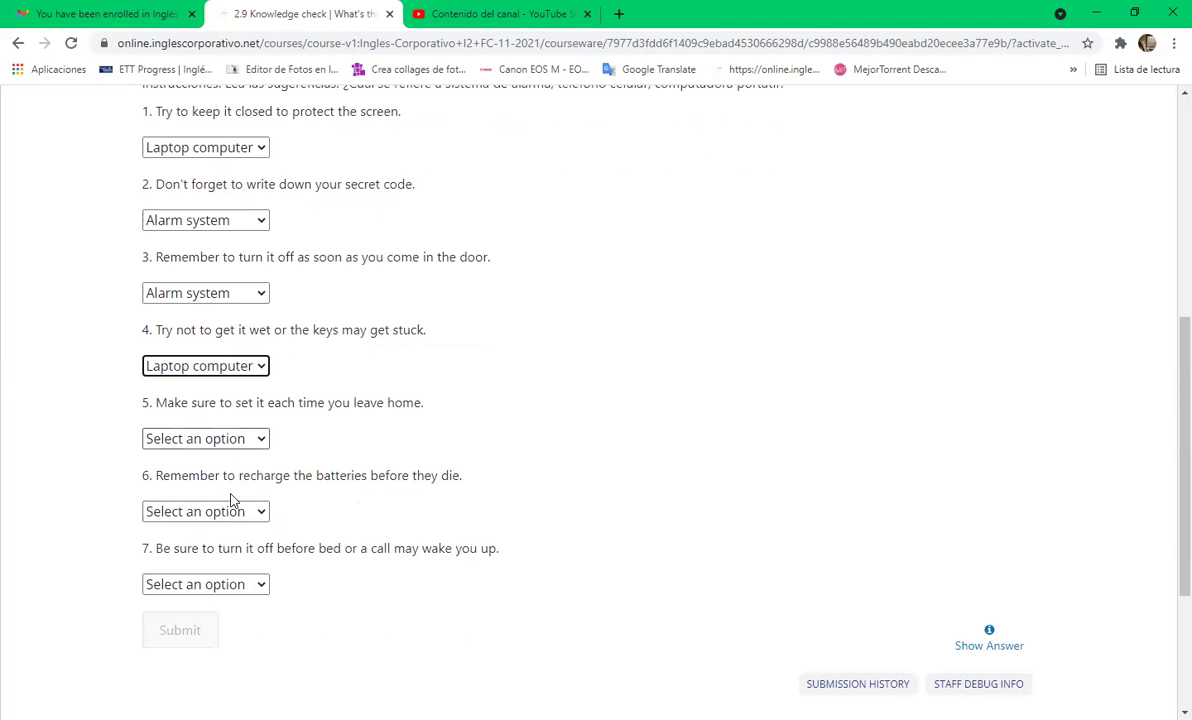
{"action": "left_click", "coordinate": [228, 438]}
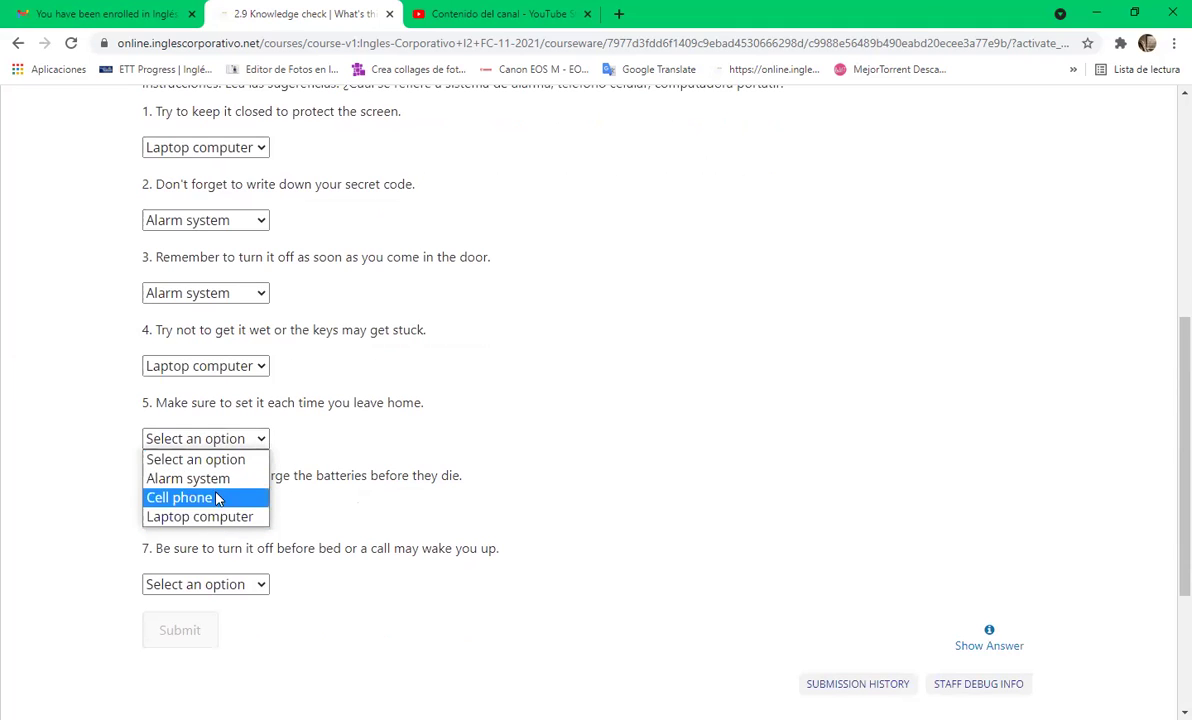
{"action": "left_click", "coordinate": [190, 478]}
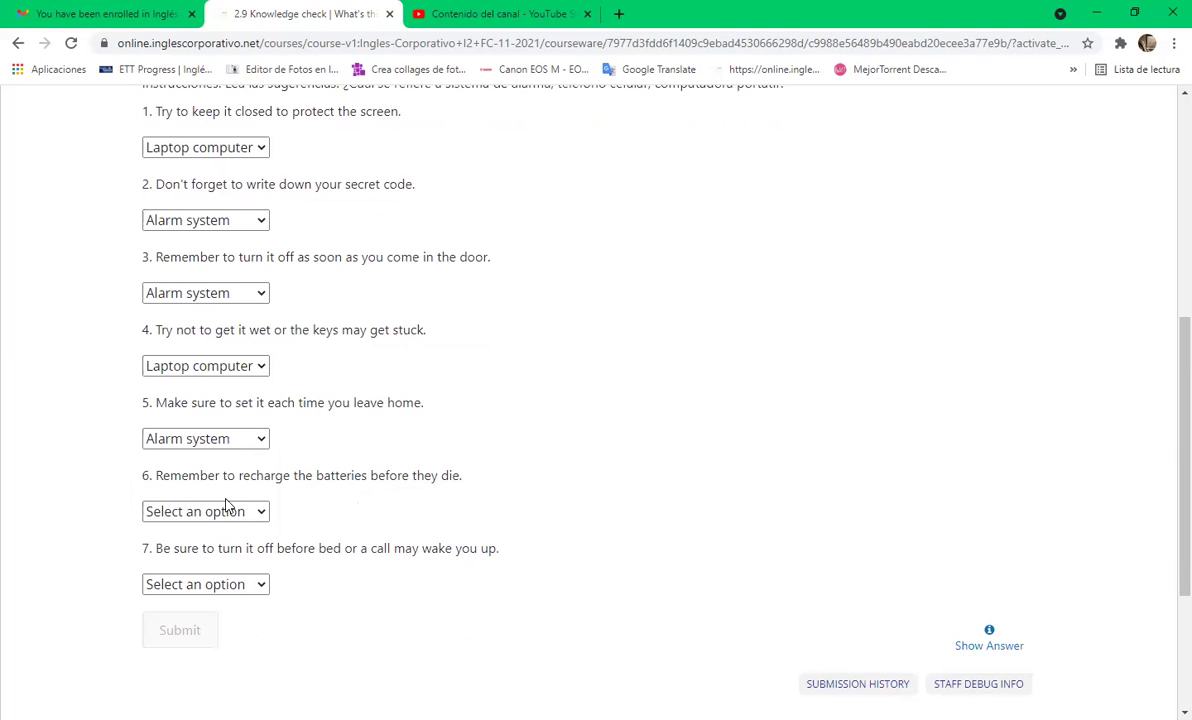
Step: Answer suggestions 6 and 7, about recharging batteries and turning it off before bed, with Cell phone and submit the knowledge check
{"action": "left_click", "coordinate": [228, 513]}
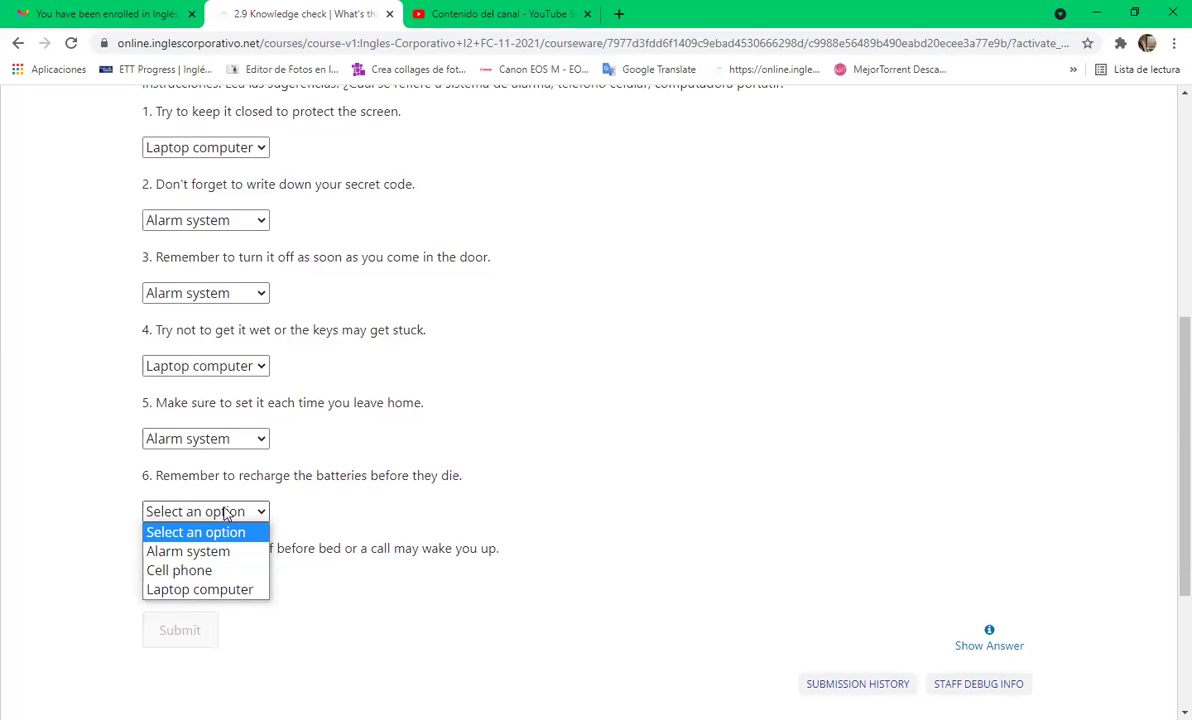
{"action": "left_click", "coordinate": [170, 571]}
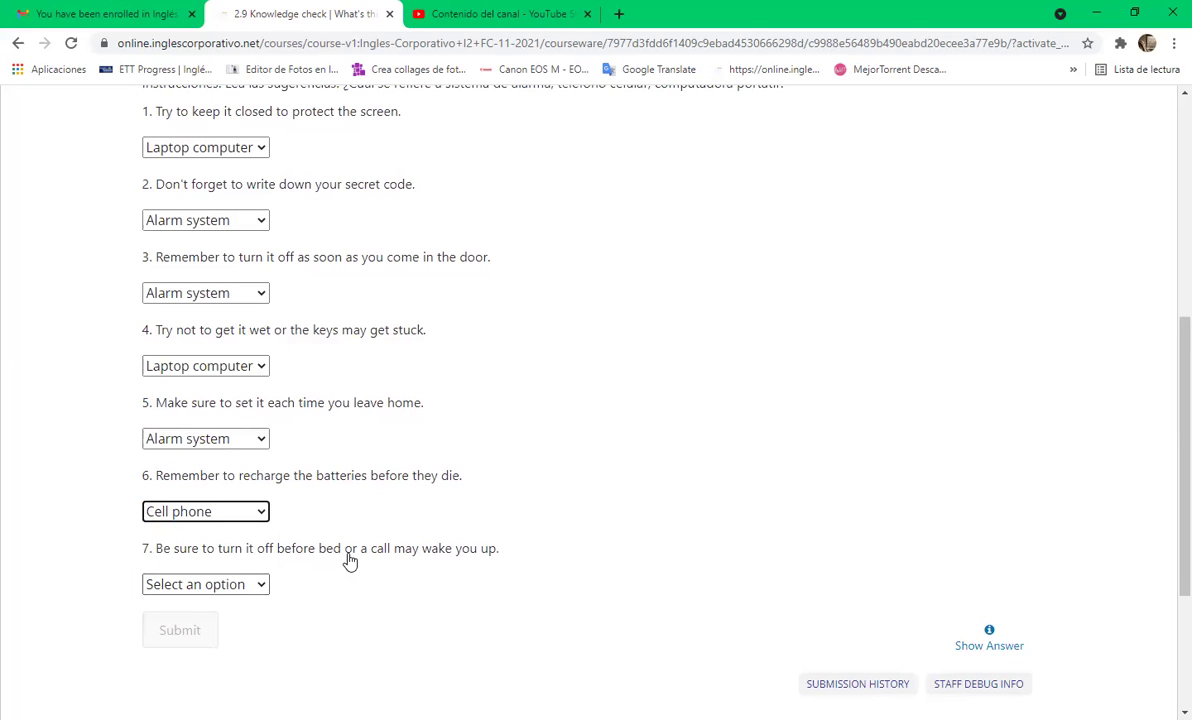
{"action": "left_click", "coordinate": [250, 586]}
{"action": "key", "text": "Return"}
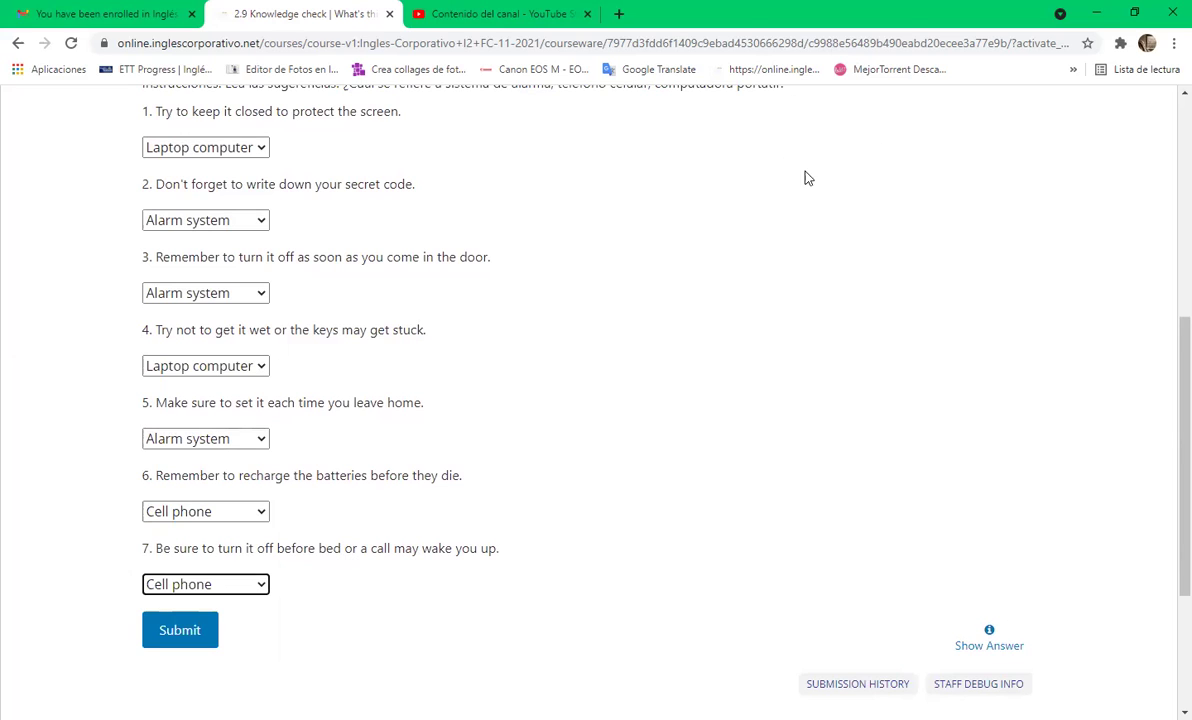
{"action": "left_click", "coordinate": [180, 632]}
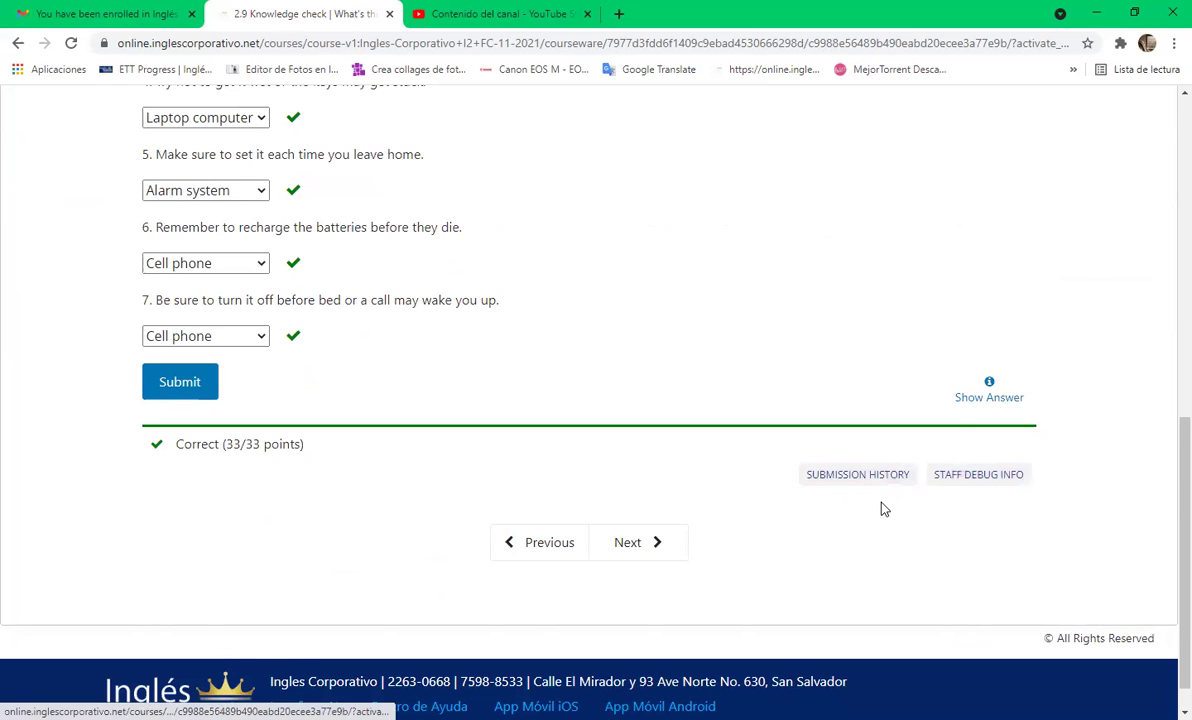
Step: Advance through the 2.10 Lesson Objective to the 2.11 reading exercise "A day in your life" and view its article and first questions
{"action": "scroll", "coordinate": [654, 308], "scroll_direction": "up", "scroll_amount": 7}
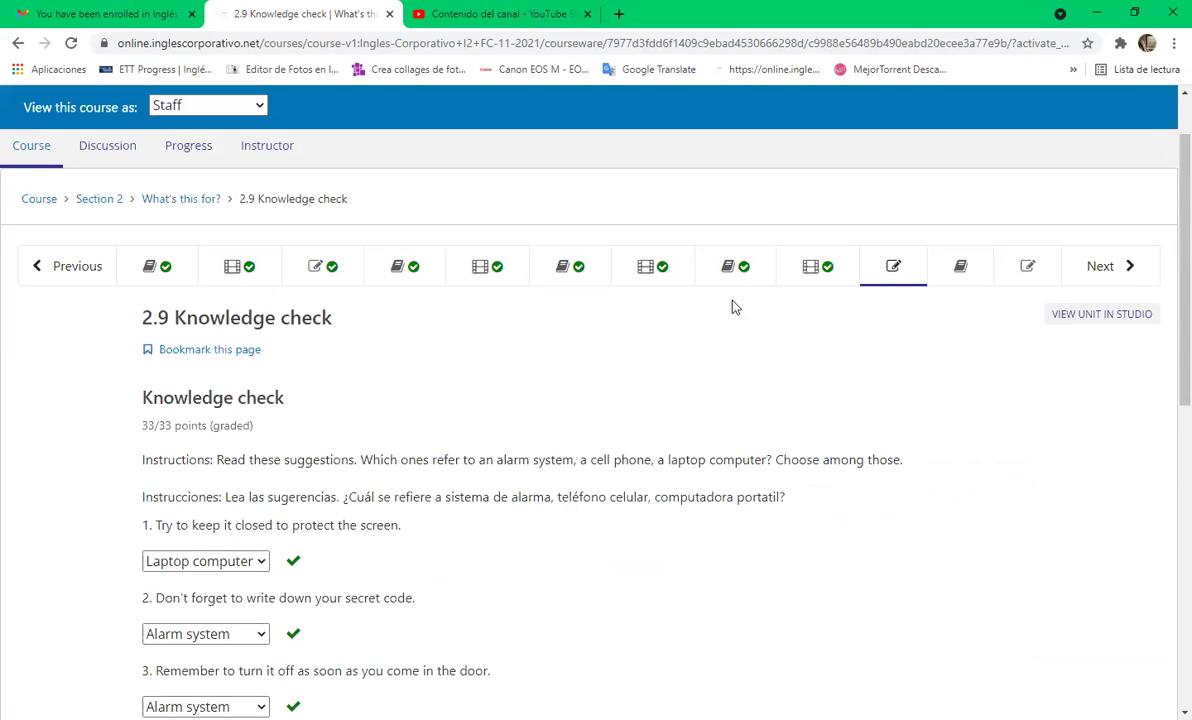
{"action": "left_click", "coordinate": [959, 271]}
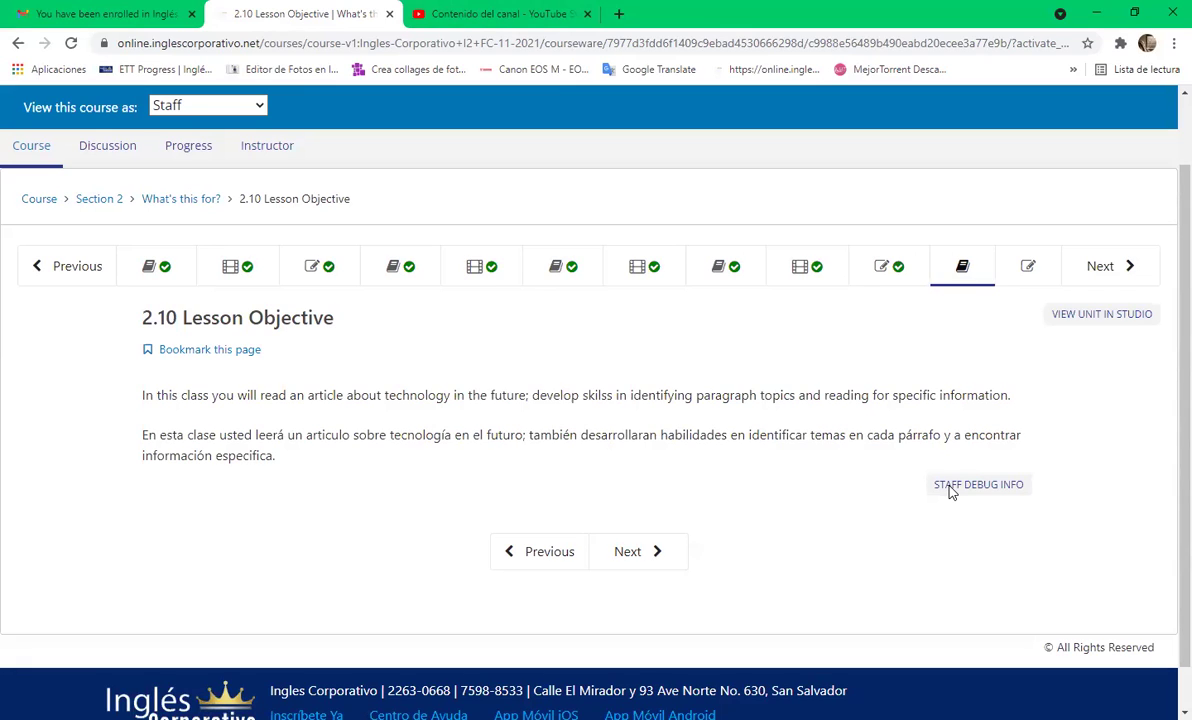
{"action": "left_click", "coordinate": [1028, 266]}
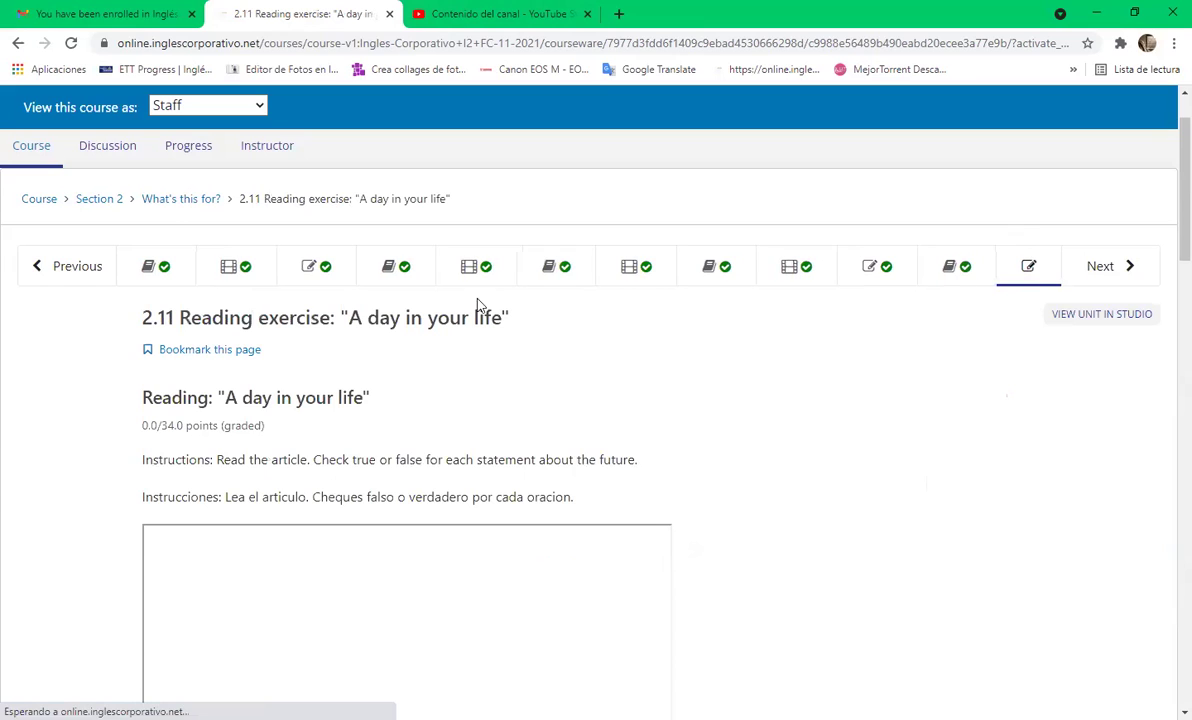
{"action": "scroll", "coordinate": [391, 338], "scroll_direction": "down", "scroll_amount": 1}
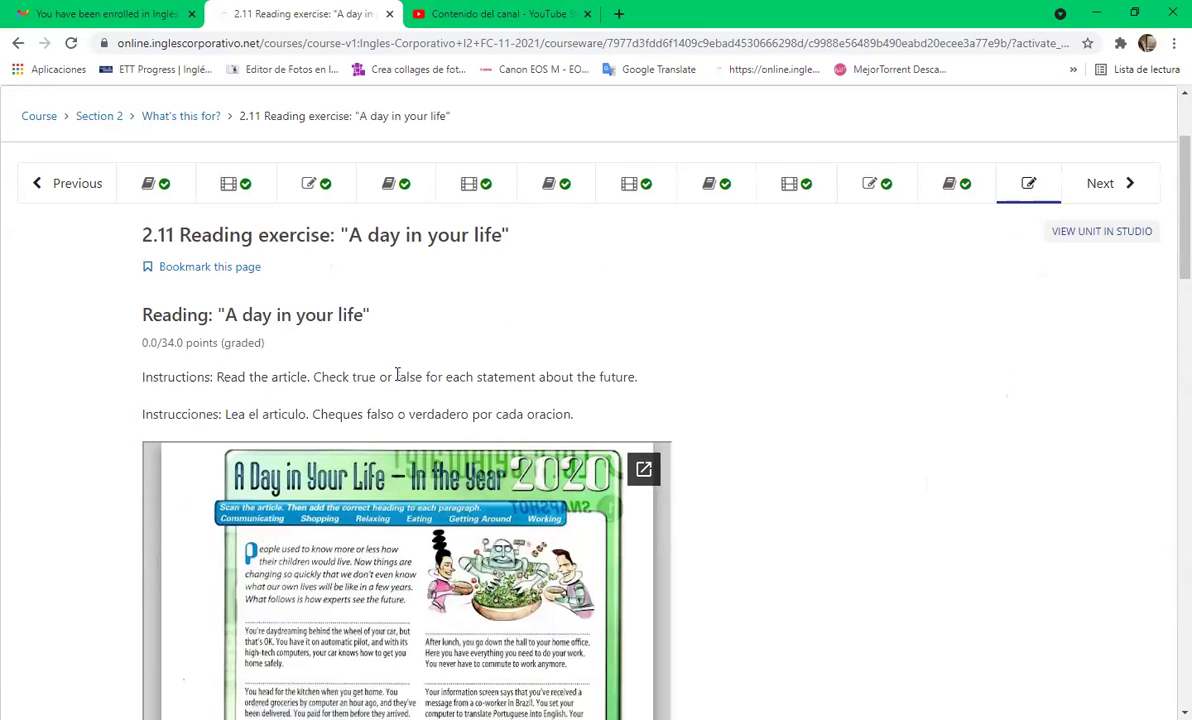
{"action": "scroll", "coordinate": [397, 374], "scroll_direction": "down", "scroll_amount": 3}
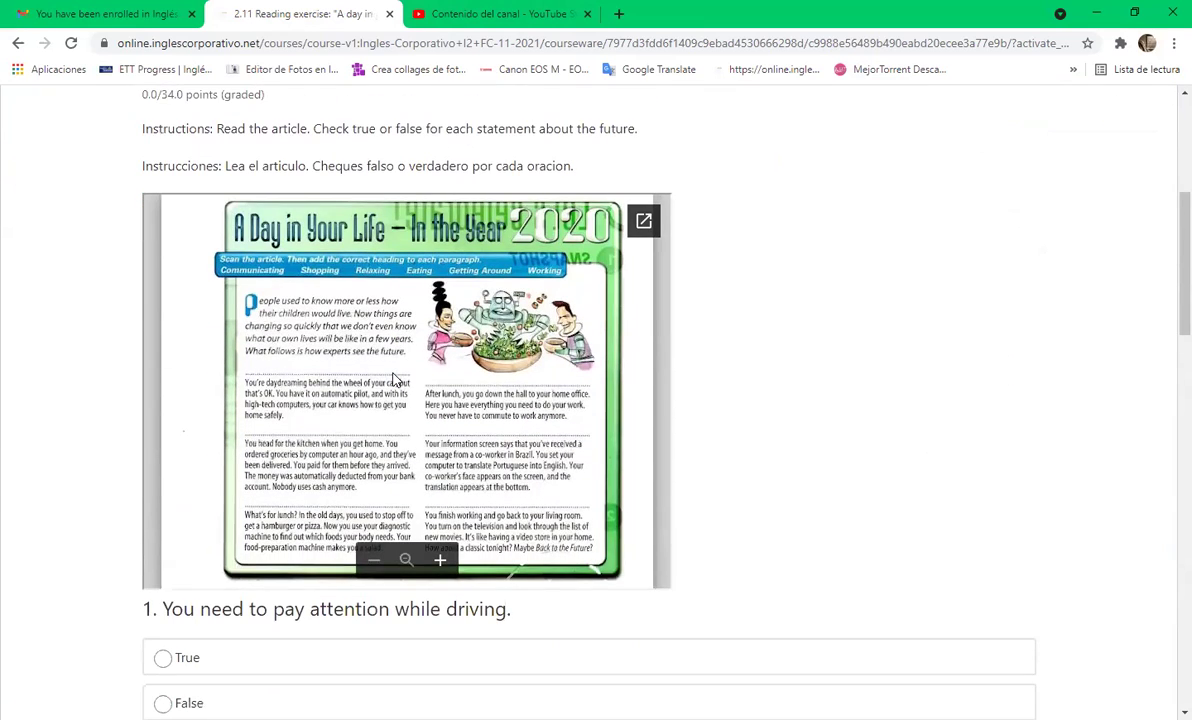
{"action": "scroll", "coordinate": [393, 379], "scroll_direction": "down", "scroll_amount": 3}
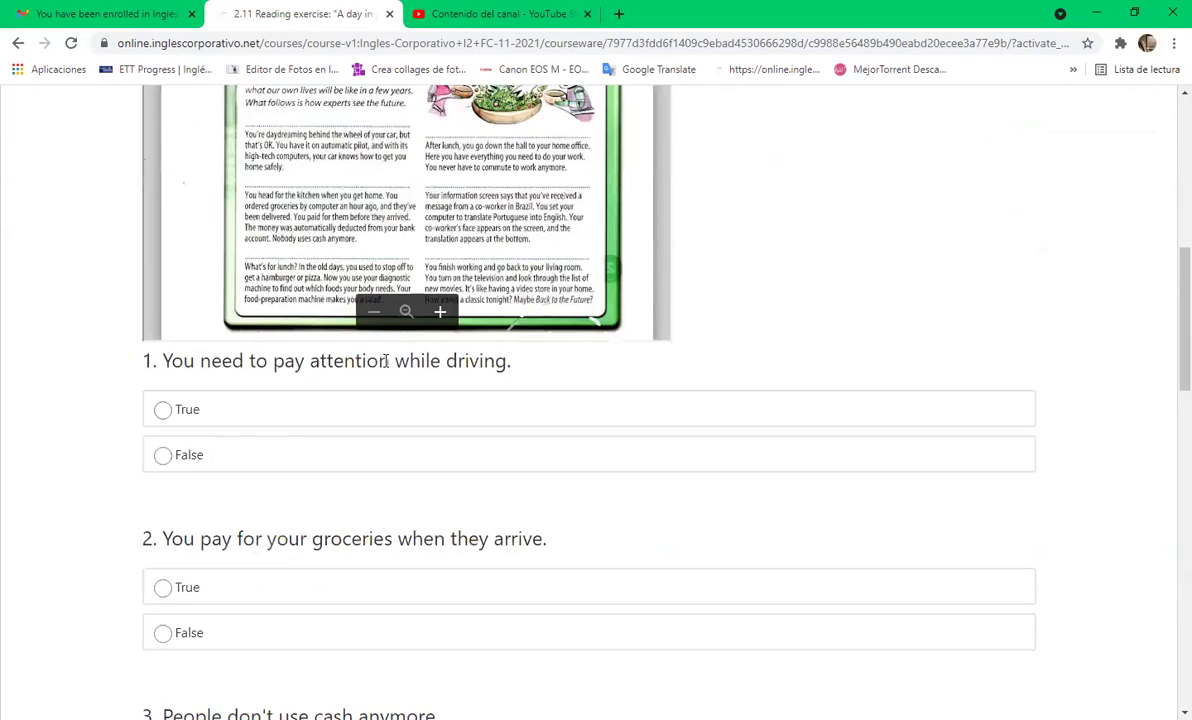